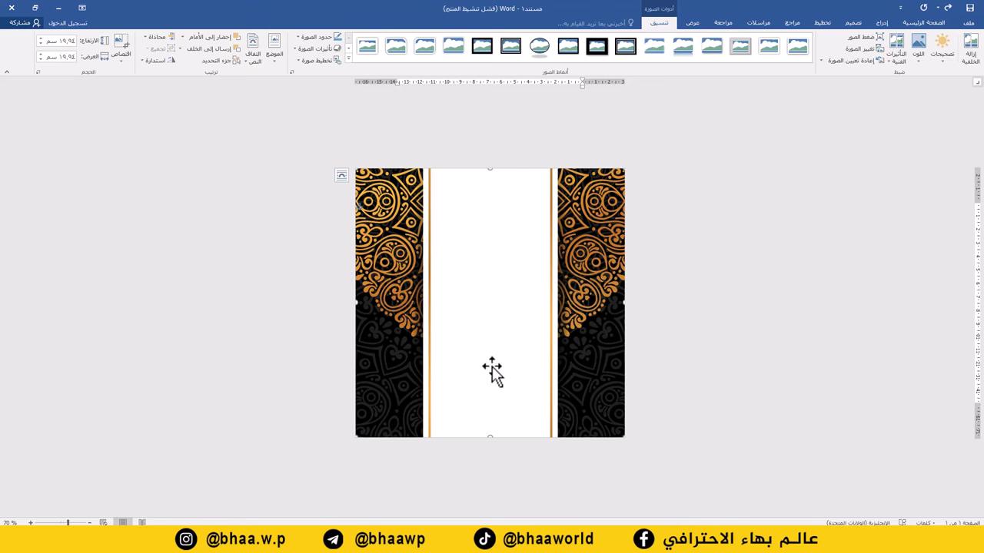
Insert the gold half-mandala ornament picture and enlarge it to about 6.52 cm wide by 3.79 cm high.
click(881, 23)
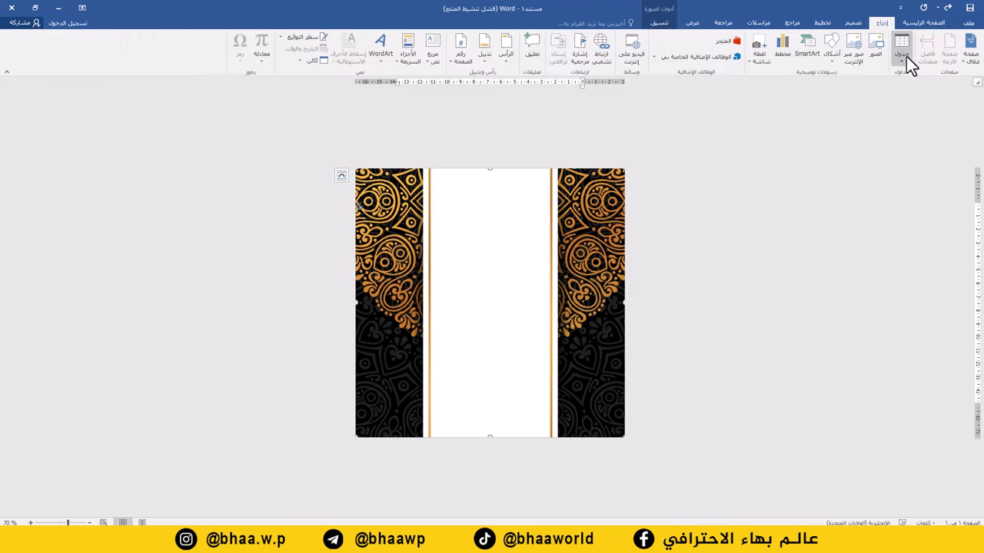
click(876, 55)
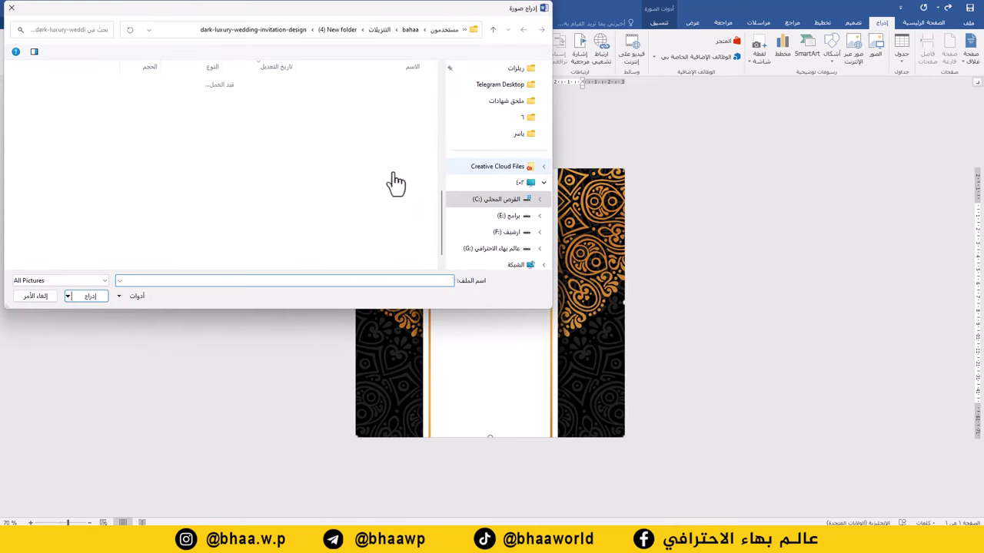
double_click(399, 117)
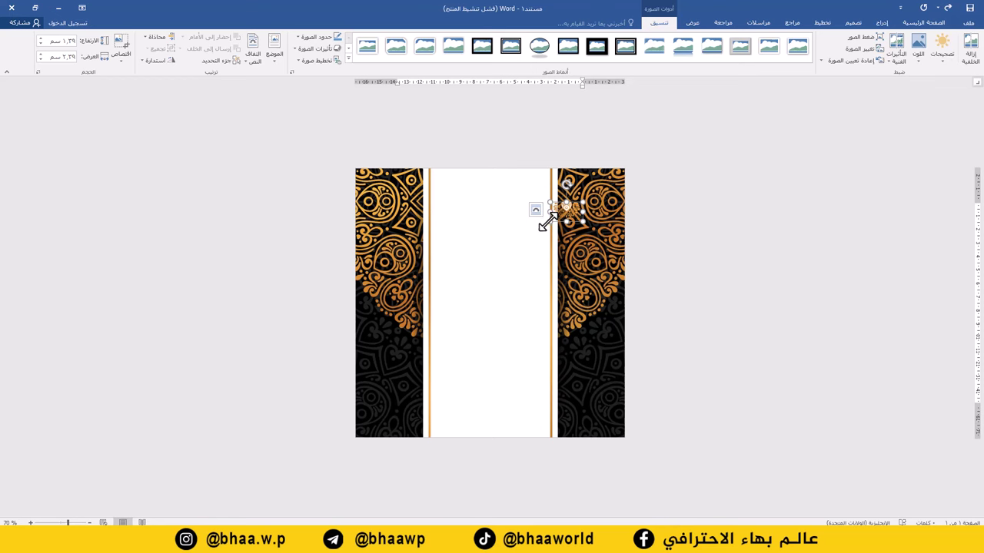
drag(548, 222, 495, 254)
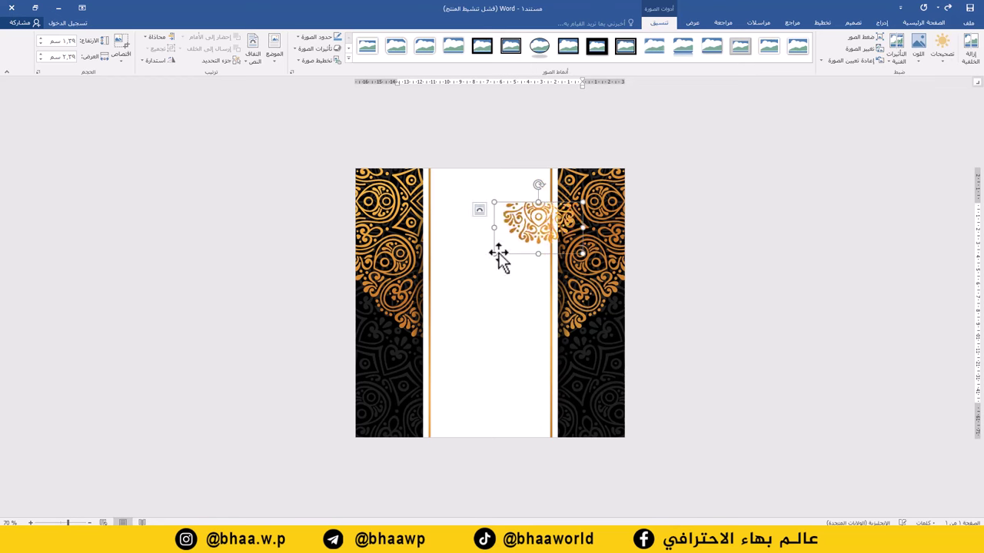
Set the ornament's text wrapping to in front of text and centre it at the page's upper edge, about 7.16 cm wide.
right_click(527, 225)
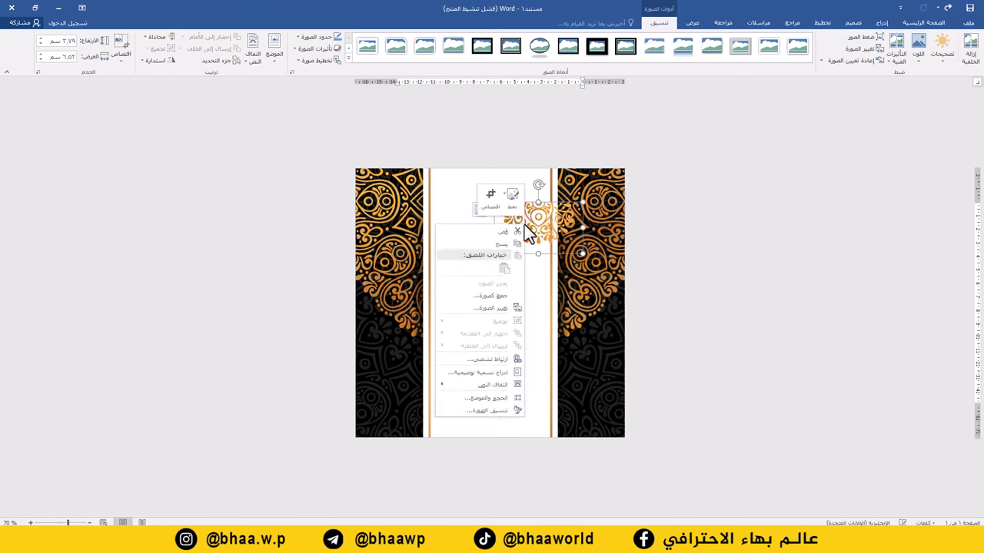
mouse_move(494, 388)
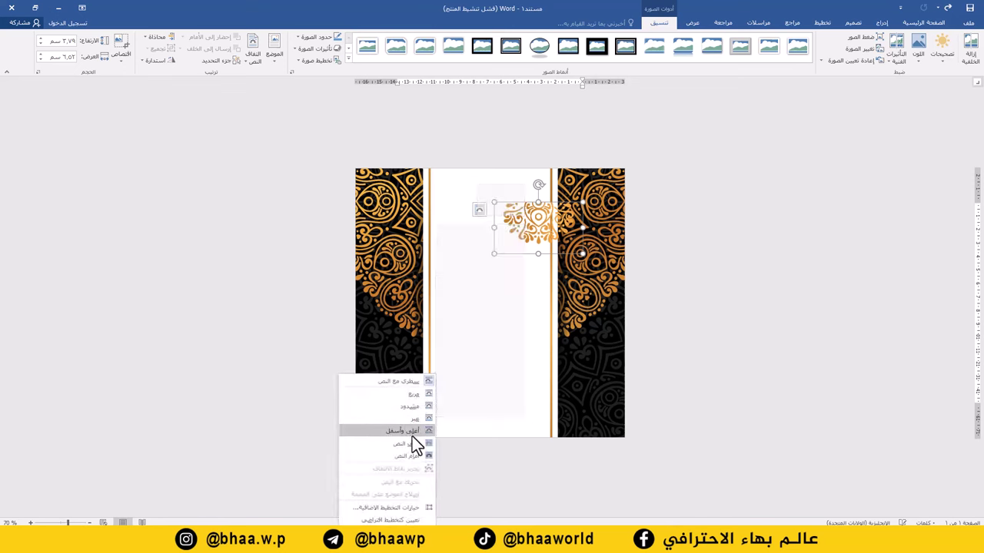
click(416, 456)
drag(523, 225, 490, 199)
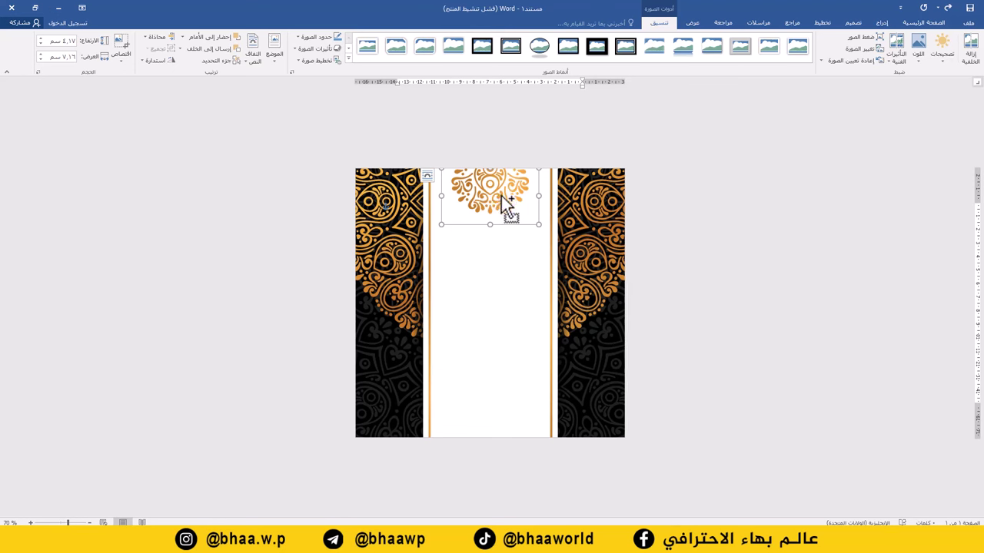
Duplicate the gold ornament straight down to the page's lower edge, aligned with the original on the centre line.
drag(508, 203, 509, 397)
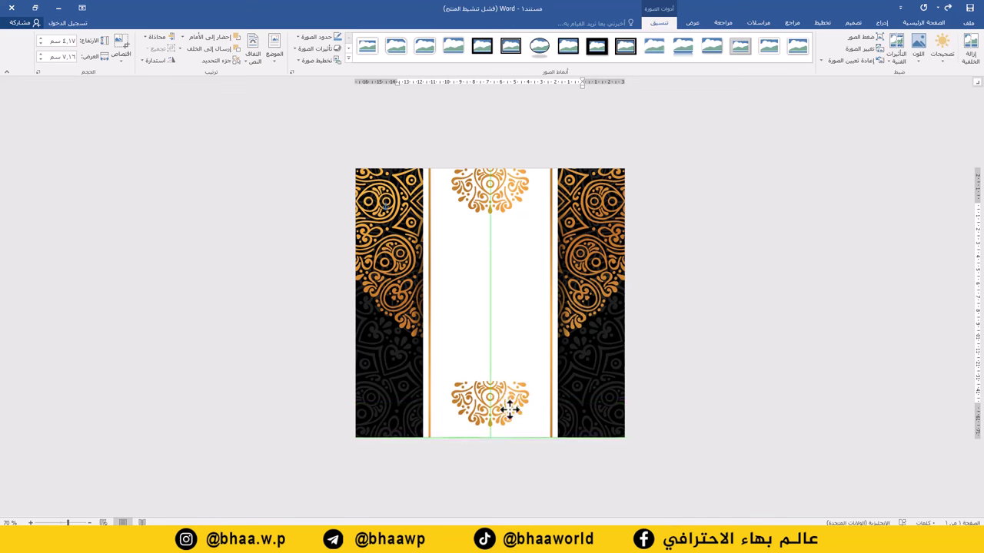
drag(509, 411, 513, 408)
shift+click(499, 213)
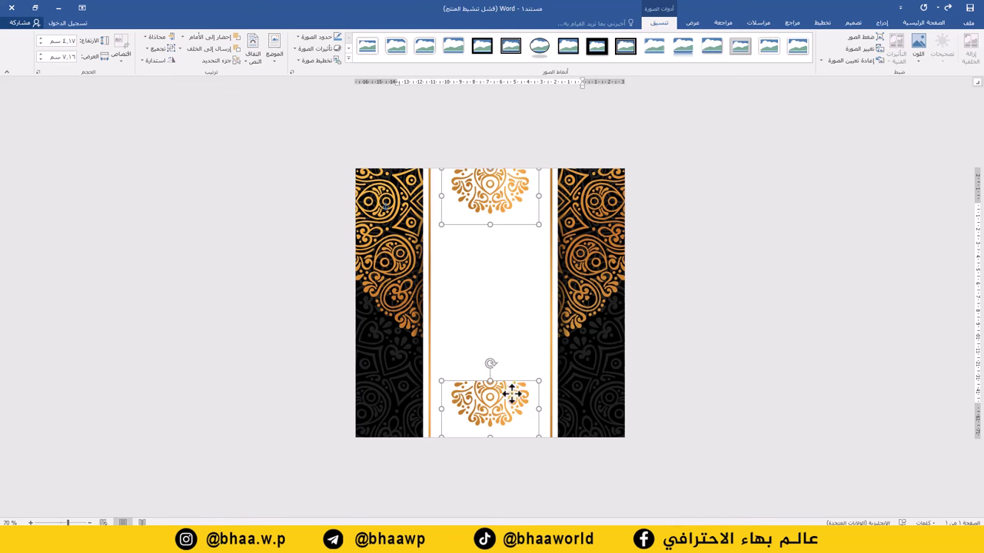
click(516, 346)
Flip the lower ornament vertically so that it mirrors the upper one.
click(509, 398)
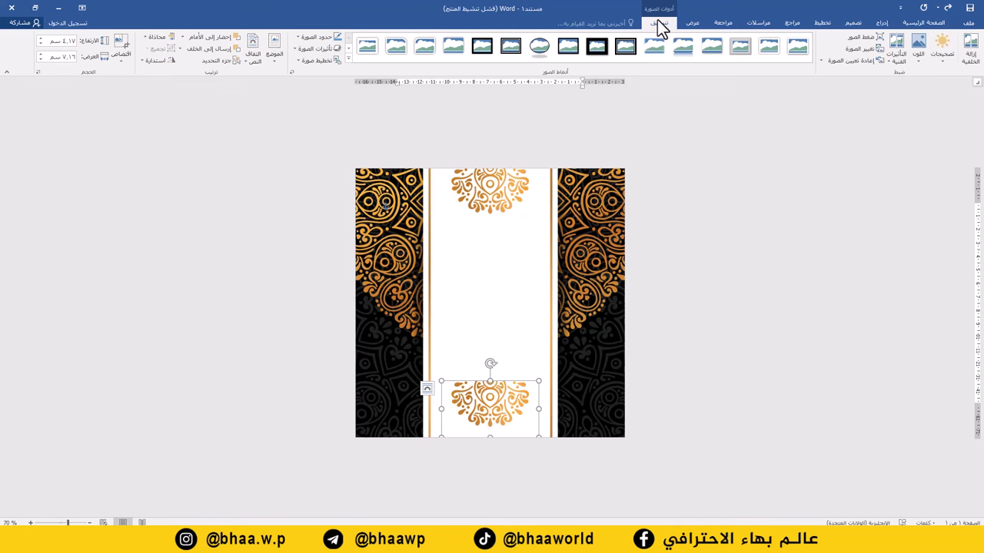
click(140, 58)
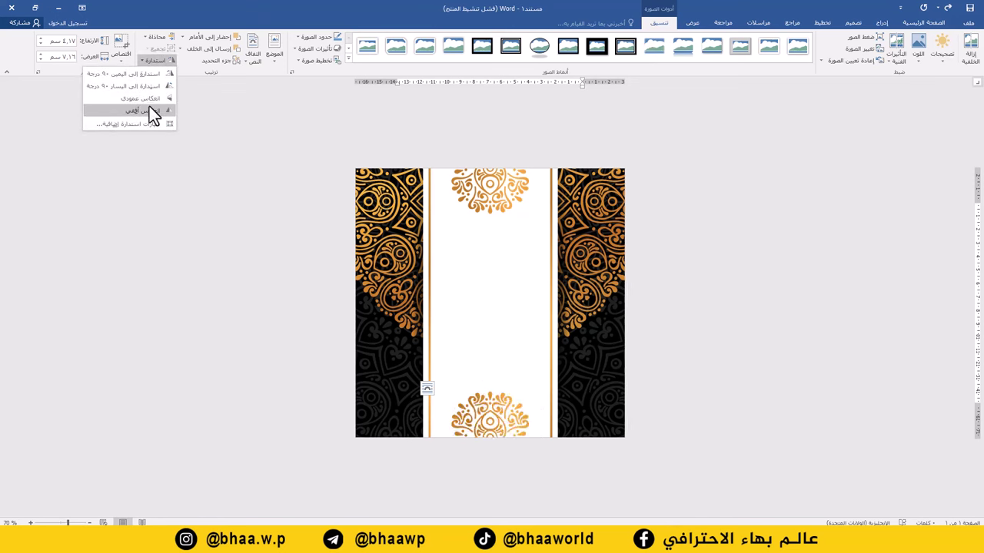
click(151, 98)
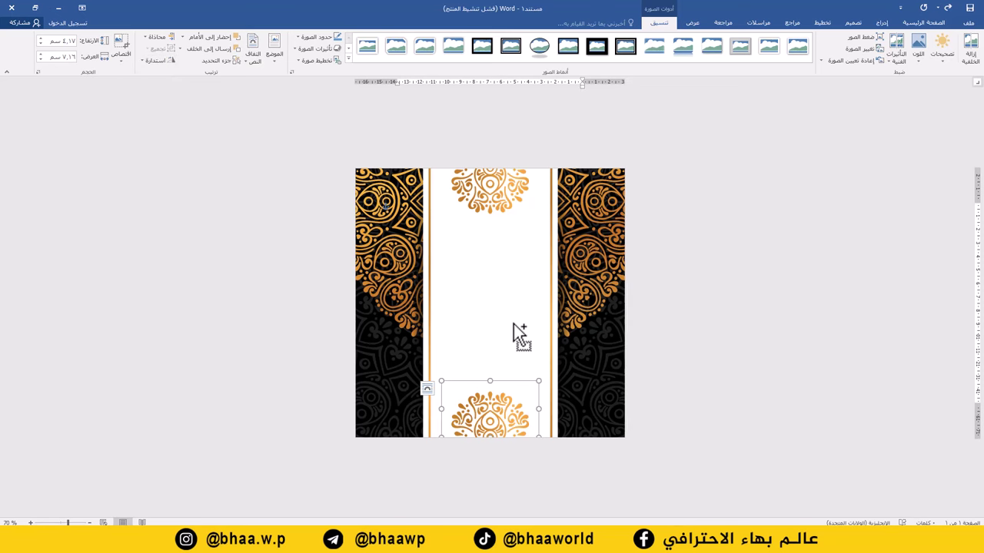
Add a text box about 7.38 cm wide by 2.33 cm high below the upper ornament, containing "دعوة".
ctrl+scroll(513, 326, up, 1)
ctrl+scroll(513, 326, up, 2)
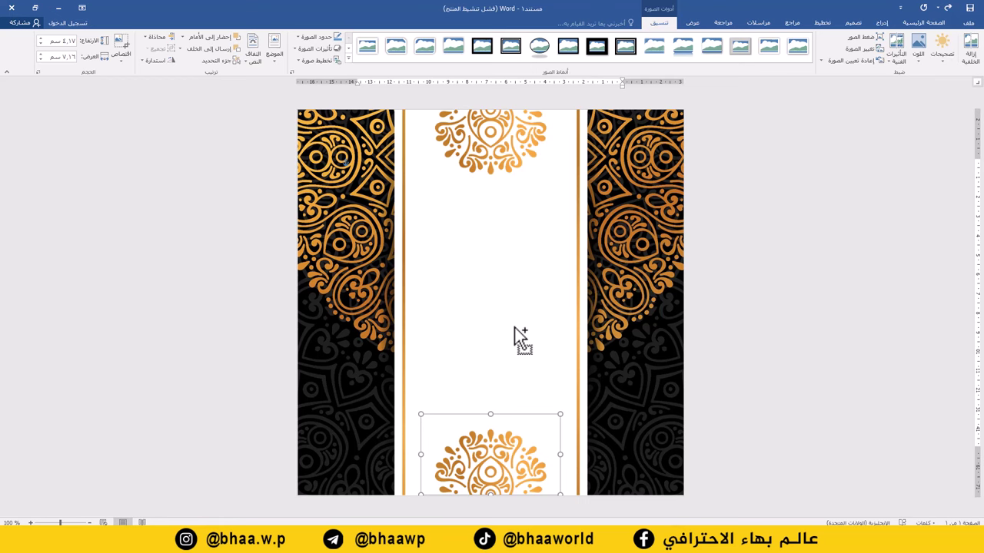
click(884, 23)
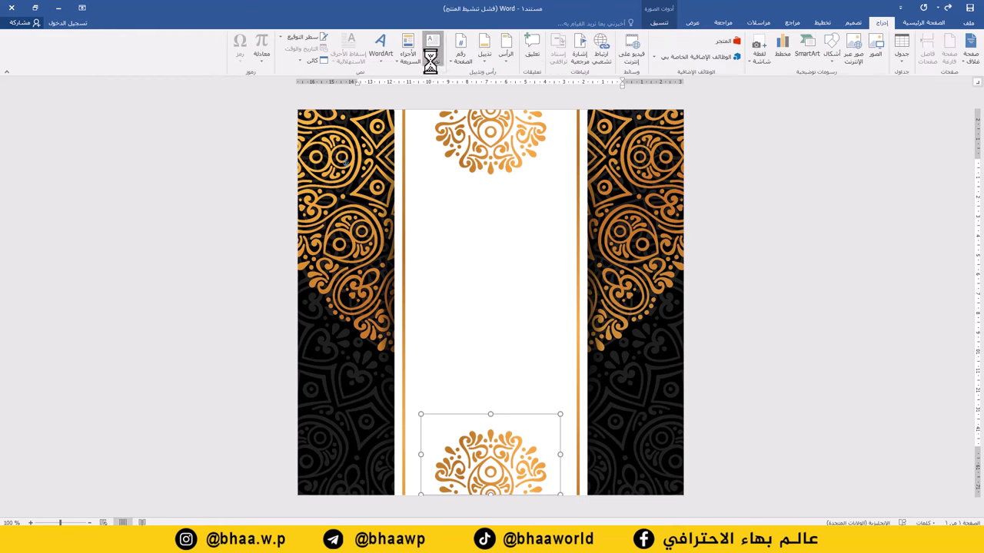
click(419, 378)
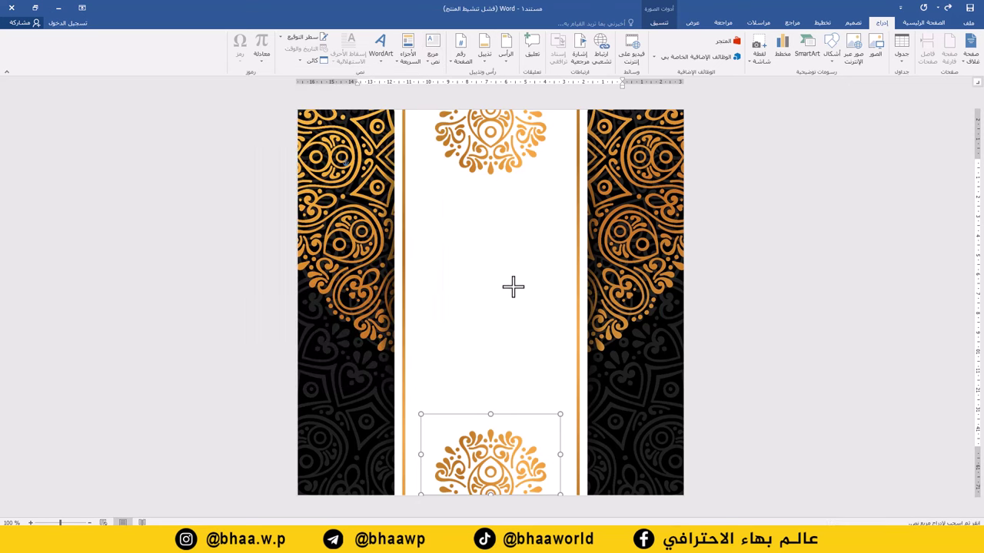
mouse_move(564, 187)
mouse_down()
mouse_move(507, 218)
mouse_move(421, 231)
mouse_up()
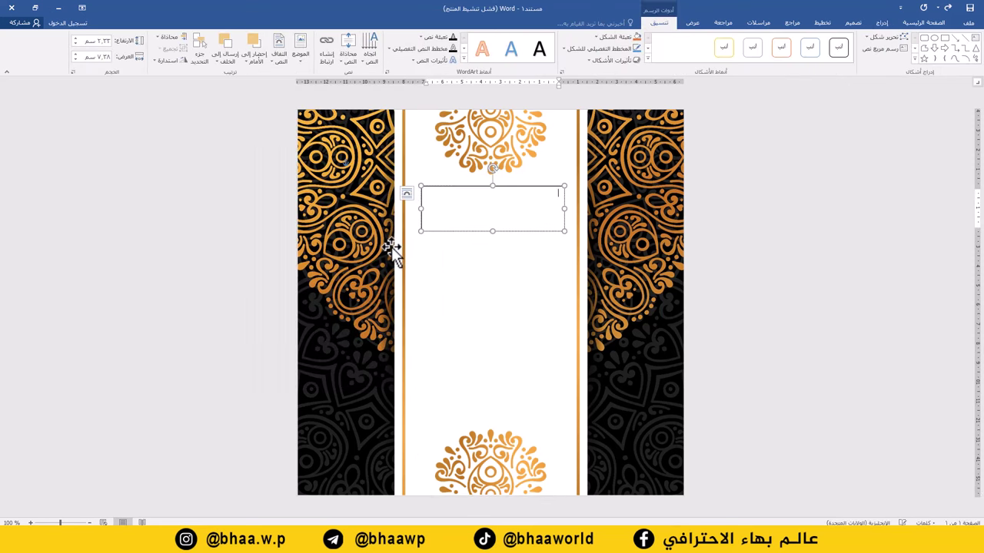
text(دعوة)
Change the font of the whole text "دعوة" to the Arbfonts-rpt typeface.
key(ctrl+a)
click(923, 23)
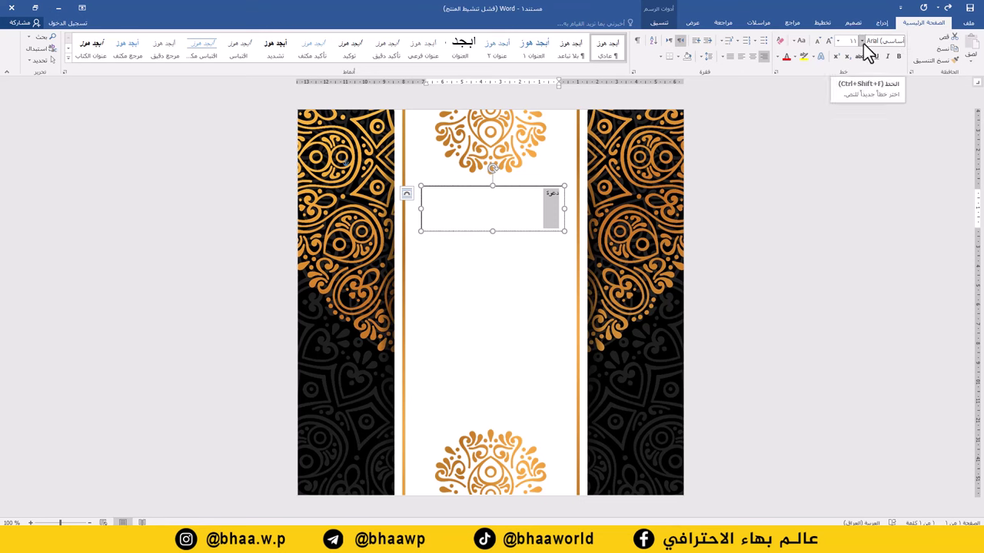
click(862, 41)
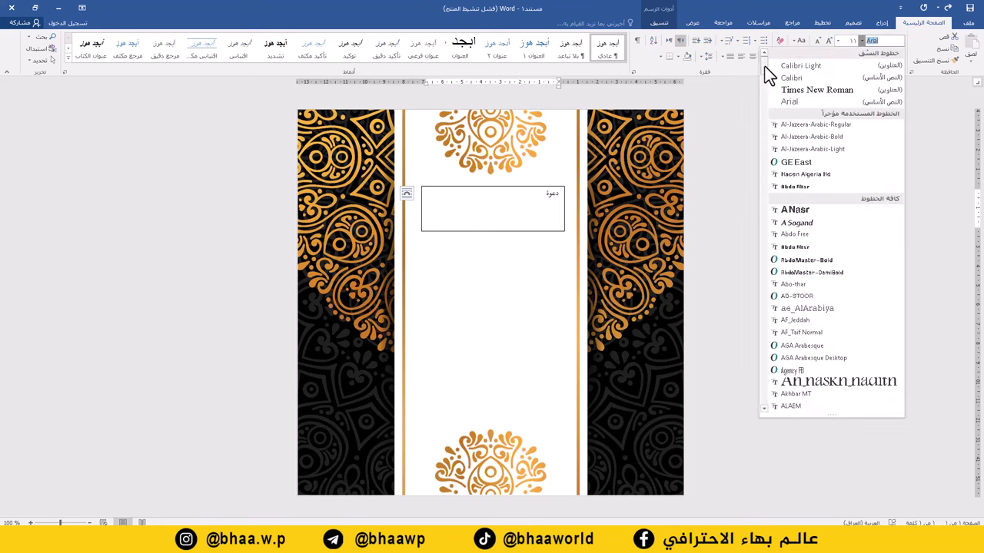
text(Arbfonts-rpt-)
key(Return)
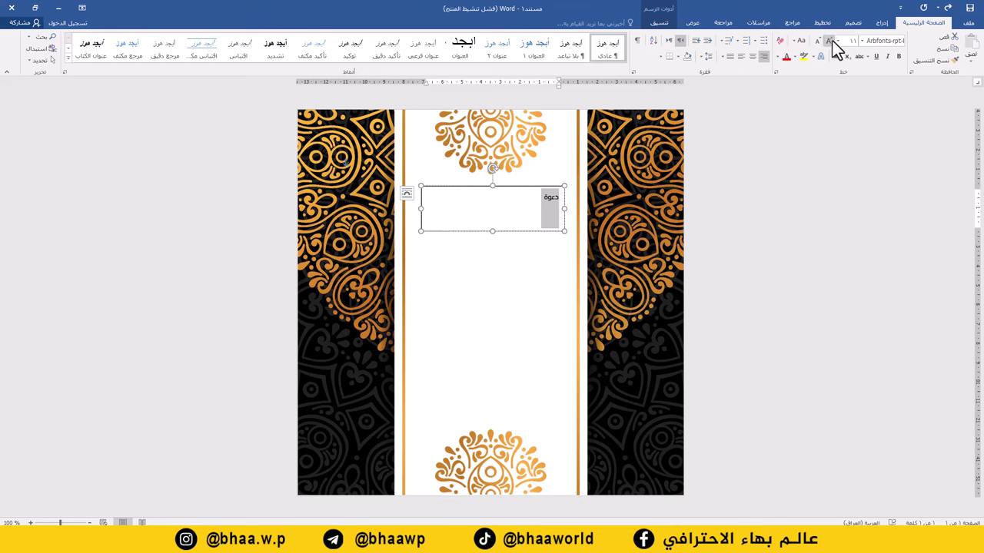
Increase the font size of "دعوة" to 48 and centre it in its text box.
click(830, 40)
click(830, 40)
click(830, 40)
click(830, 41)
click(830, 40)
click(830, 41)
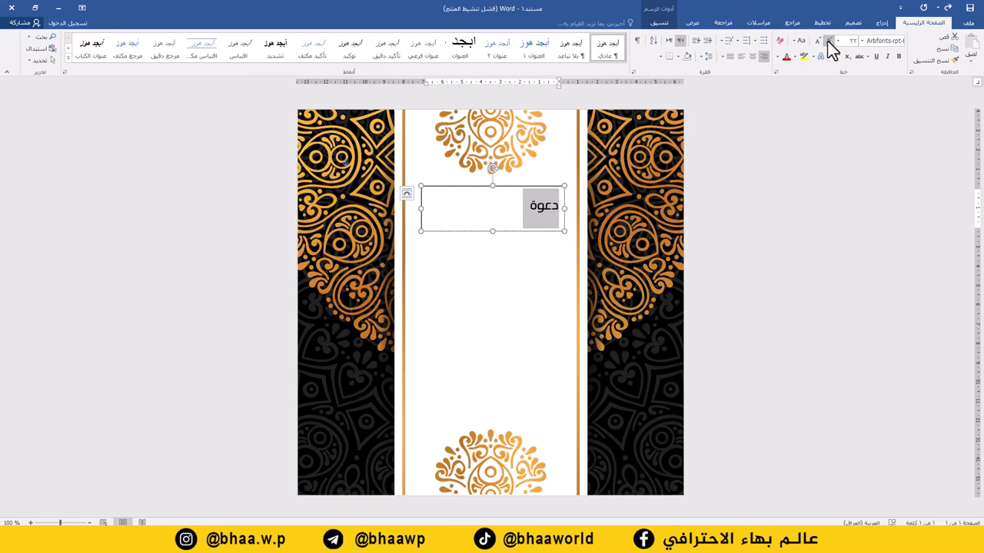
click(829, 41)
key(ctrl+e)
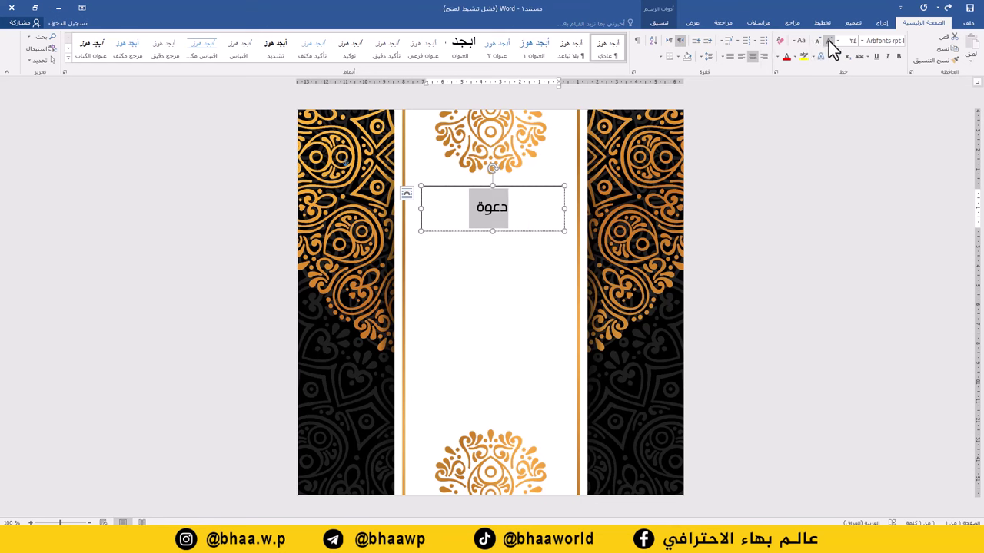
click(828, 41)
click(828, 41)
click(829, 40)
click(828, 40)
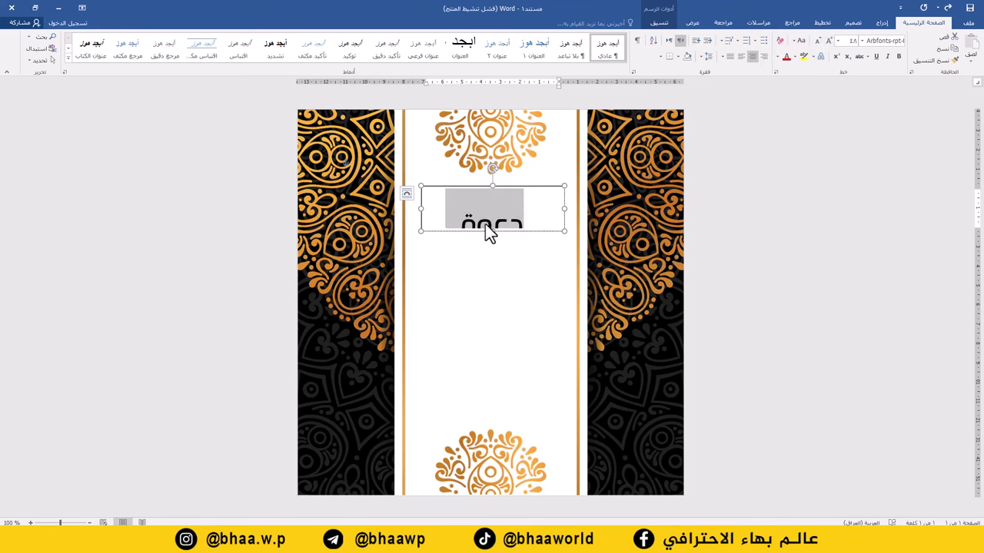
Enlarge the text box to about 3.33 cm high and colour its text with a dark orange theme shade.
drag(491, 231, 491, 237)
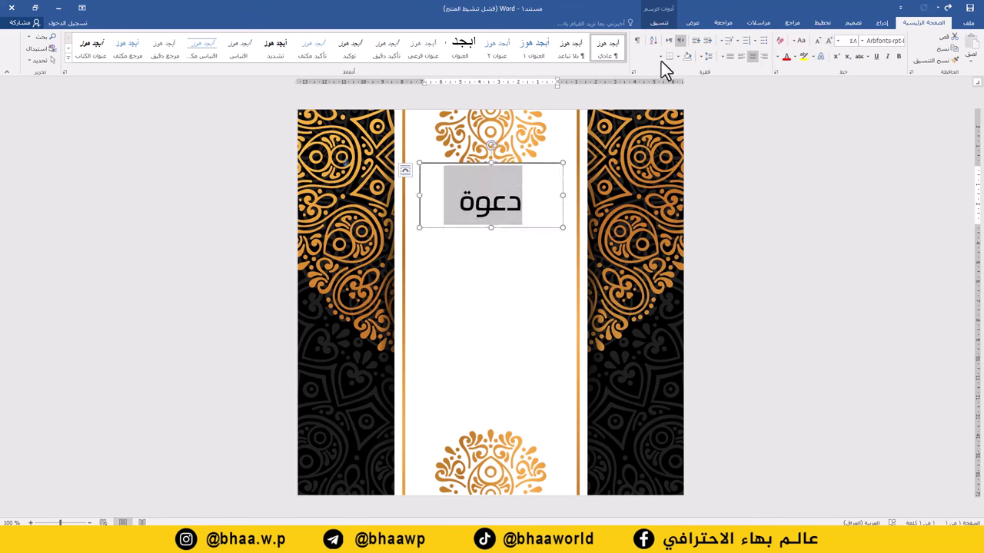
click(777, 57)
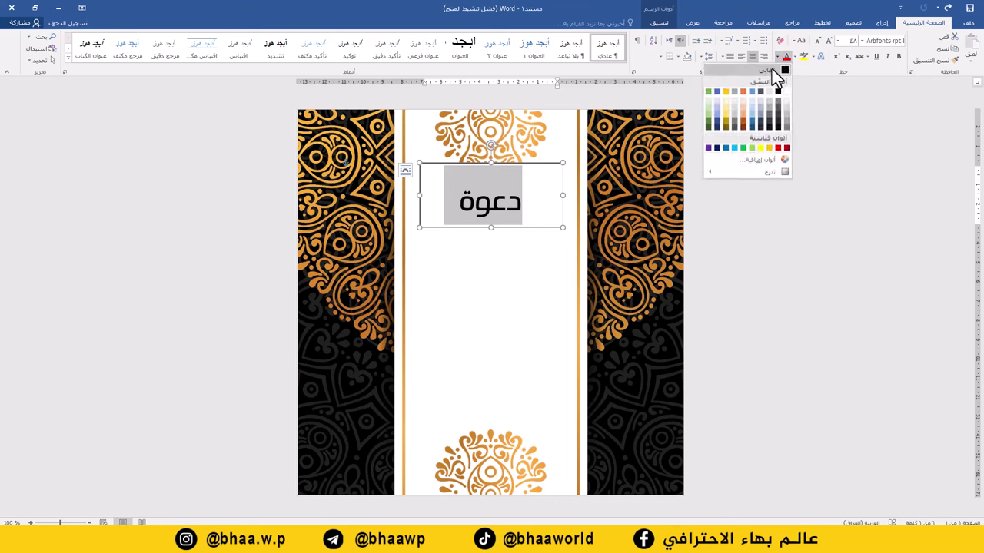
click(744, 122)
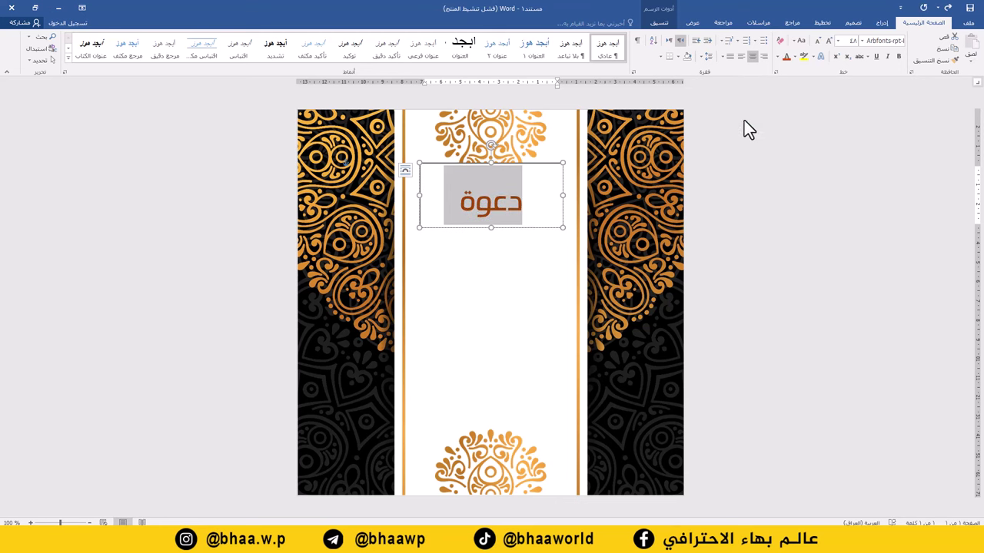
Remove both the fill and the outline of the "دعوة" text box.
click(528, 164)
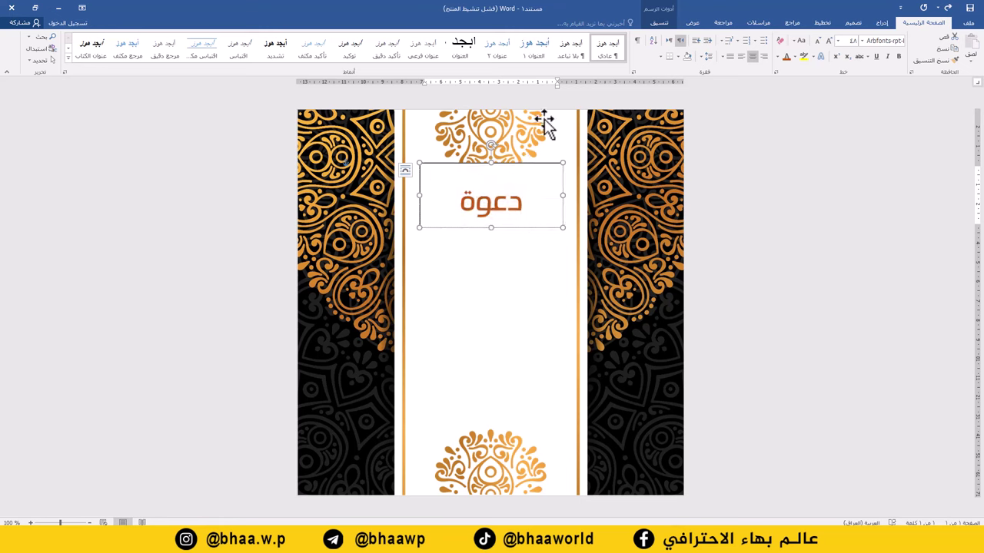
click(659, 25)
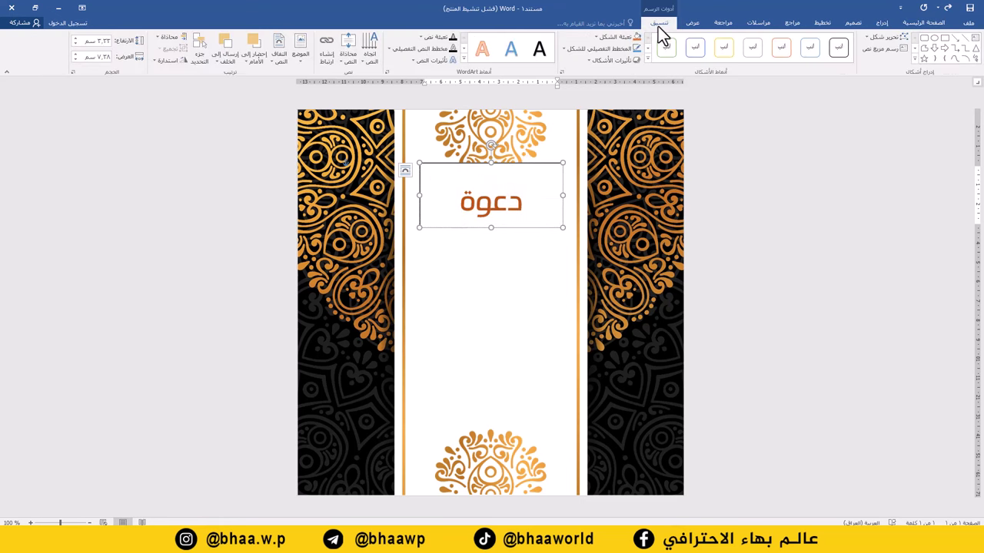
click(617, 37)
click(617, 127)
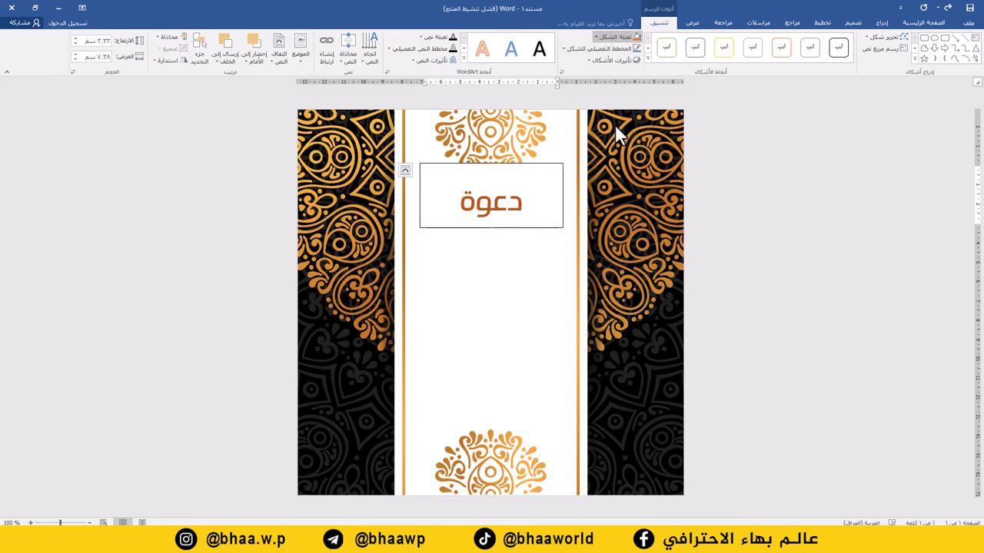
click(620, 47)
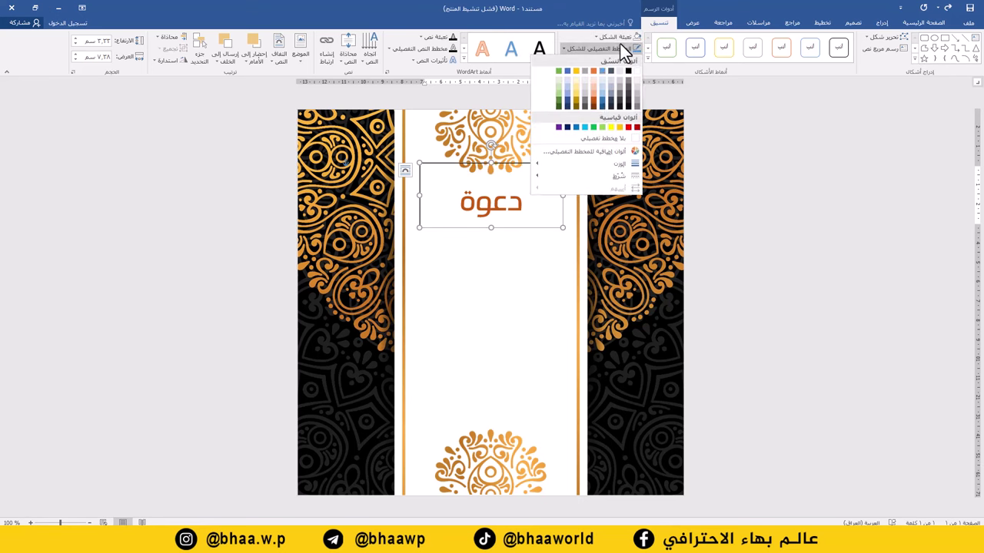
click(595, 138)
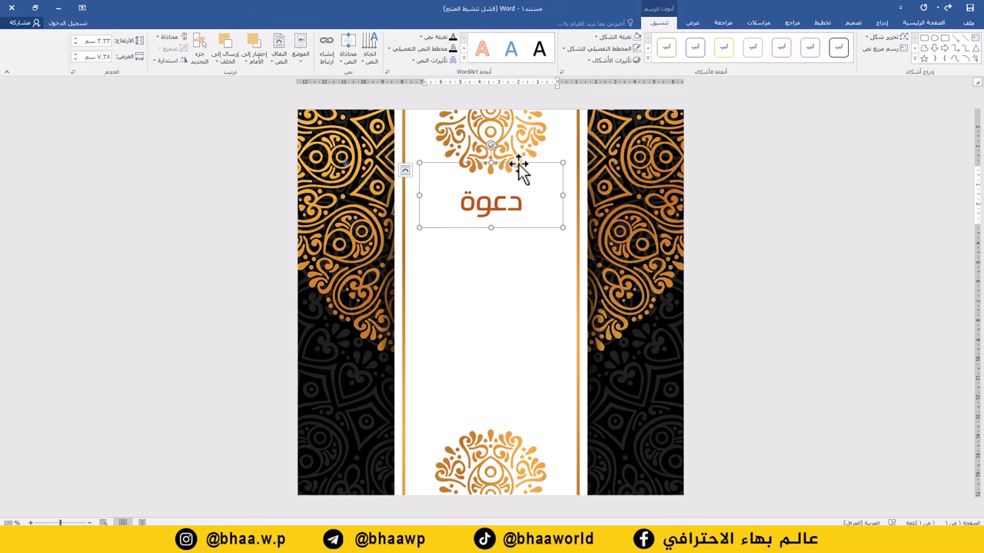
Set "دعوة" to font size 60 and fit its text box, about 4.79 cm high, centred just under the upper ornament.
click(924, 23)
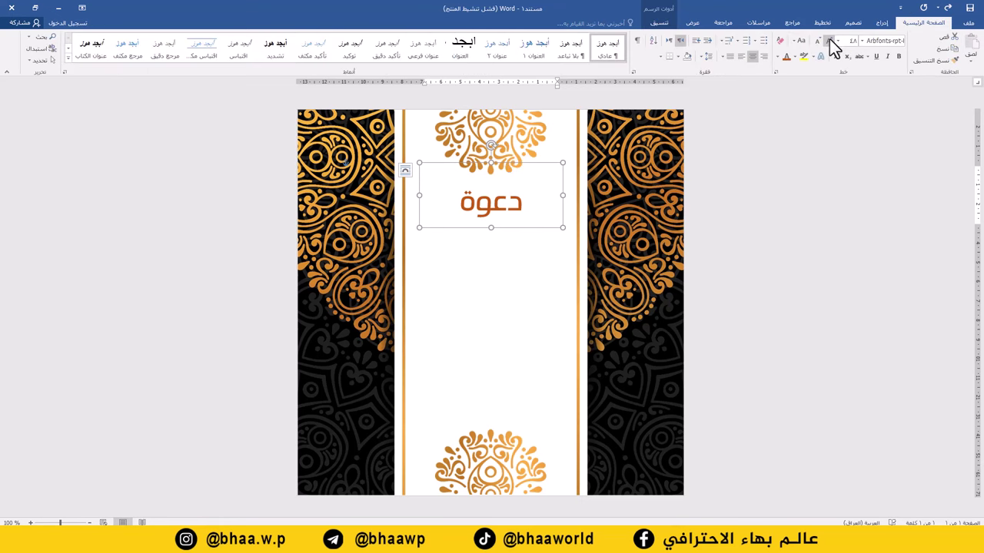
click(830, 40)
drag(493, 228, 489, 254)
drag(513, 161, 513, 136)
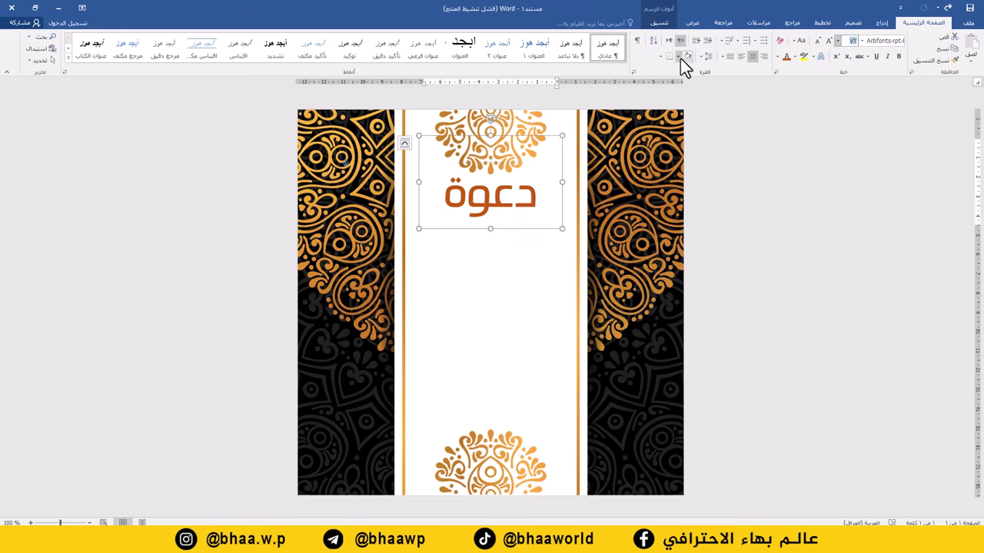
text(60)
key(Return)
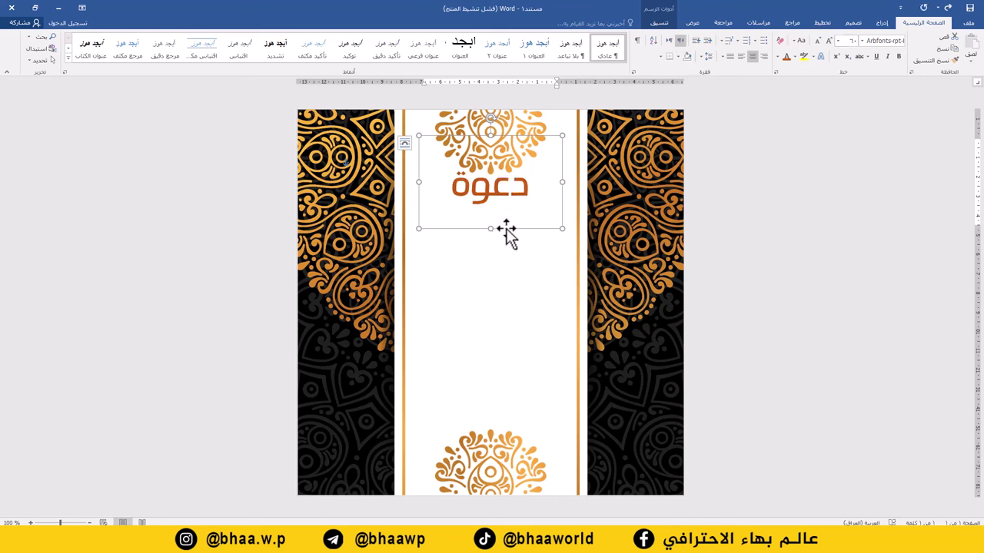
drag(506, 229, 503, 241)
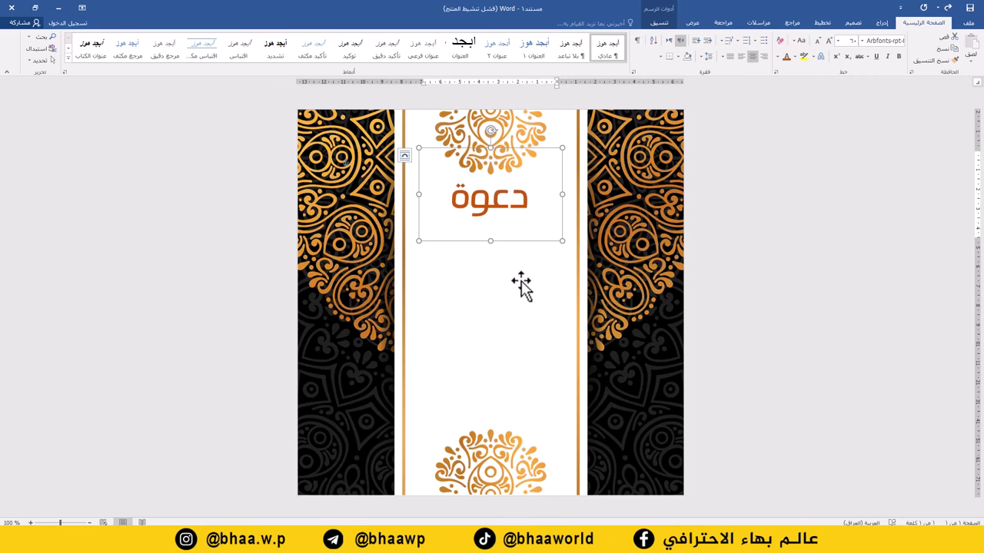
scroll(887, 31, down, 8)
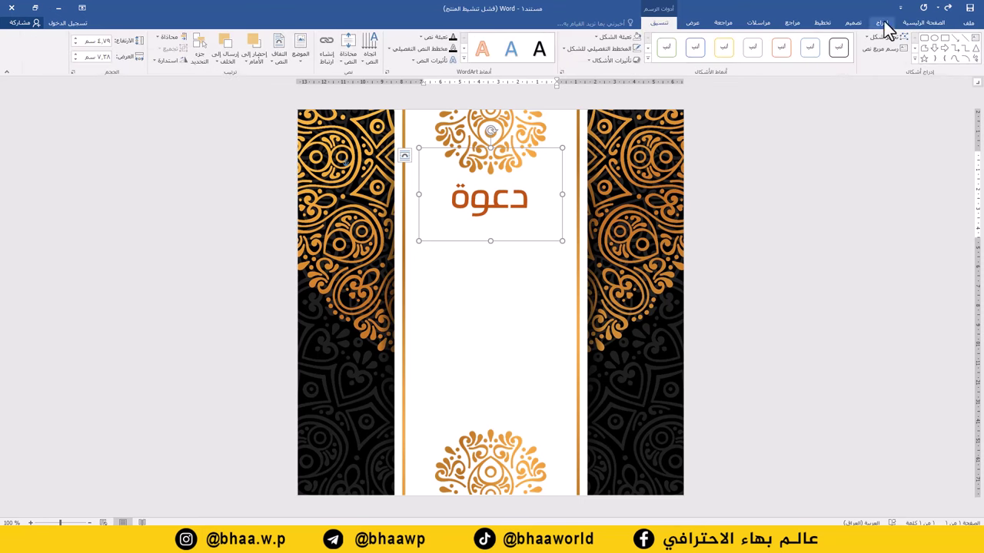
Draw a text box about 8.18 cm high and 7.06 cm wide in the white area below "دعوة".
click(885, 25)
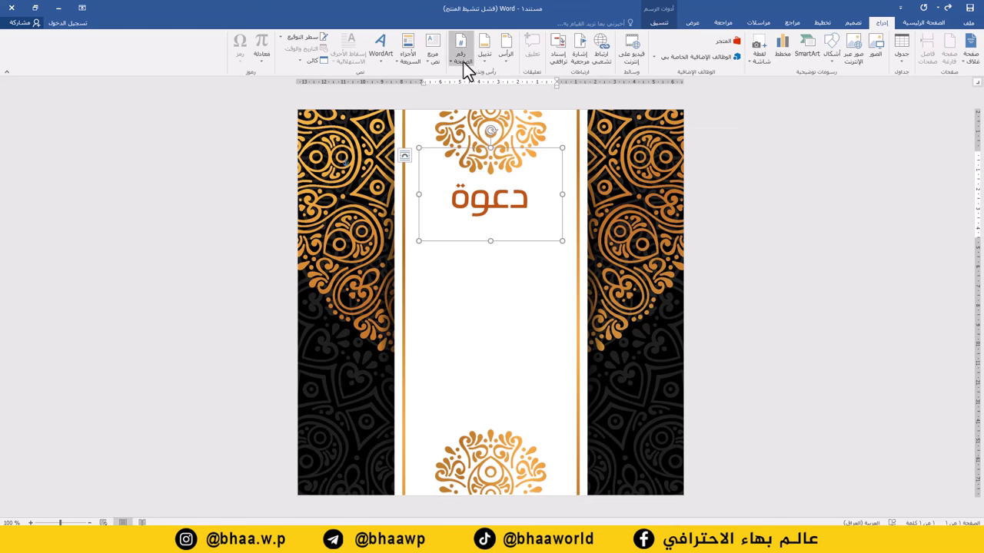
click(433, 55)
click(415, 96)
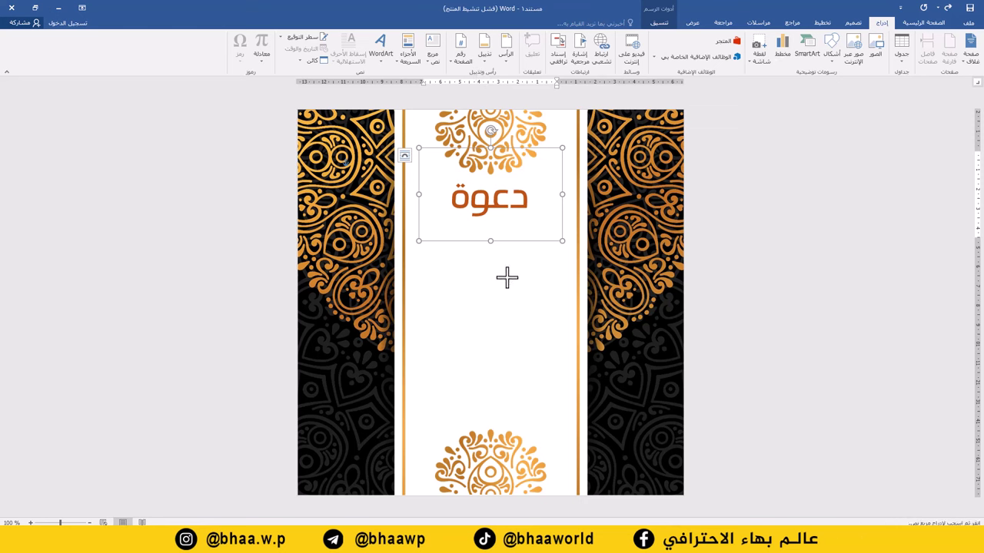
drag(558, 245, 421, 401)
Enter the lines "ندعوكم لحضور حفل توقيع كتاب: افاق العلم في العراق / وذلك في قاعة المنتهى في بغداد – الكرادة / التاريخ: ٢٠٢٣/٥/٢٢ / الوقت: ٥:٠٠ مساءً / بحضوركم يزدان الاحتفال".
text(ندعوكم لحضور حفل توقيع كتاب: افاق العلم في العراق وذلك في قاعة المتنبي في بغداد – الكرادة التاريخ: ٢٠٢٣/٥/٢٢ الوقت: ٥:٠٠ مساءً بحضوركم يزدان الاحتفال)
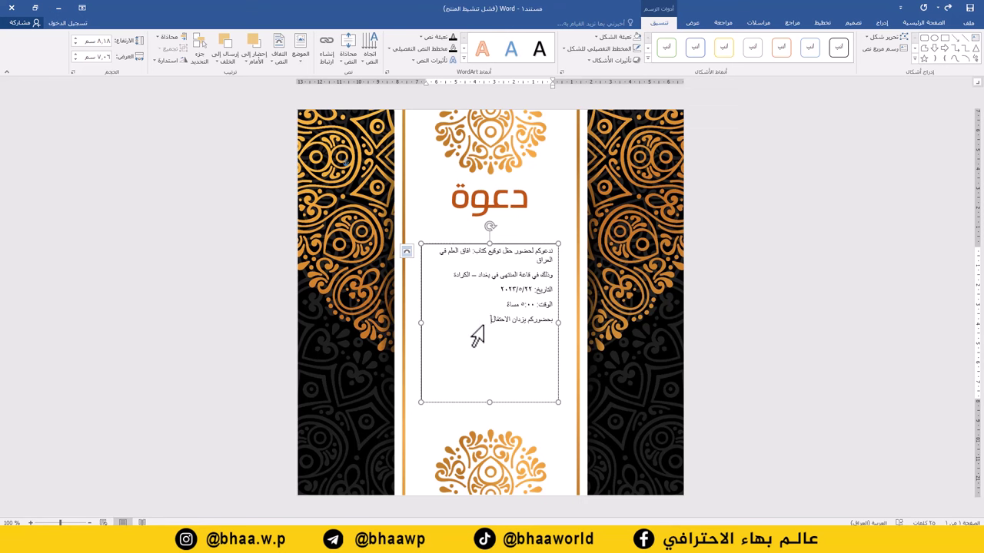
Set all the invitation text to Al-Jazeera-Arabic-Regular, centred, size 16, with its text box about 10.19 cm high.
key(ctrl+a)
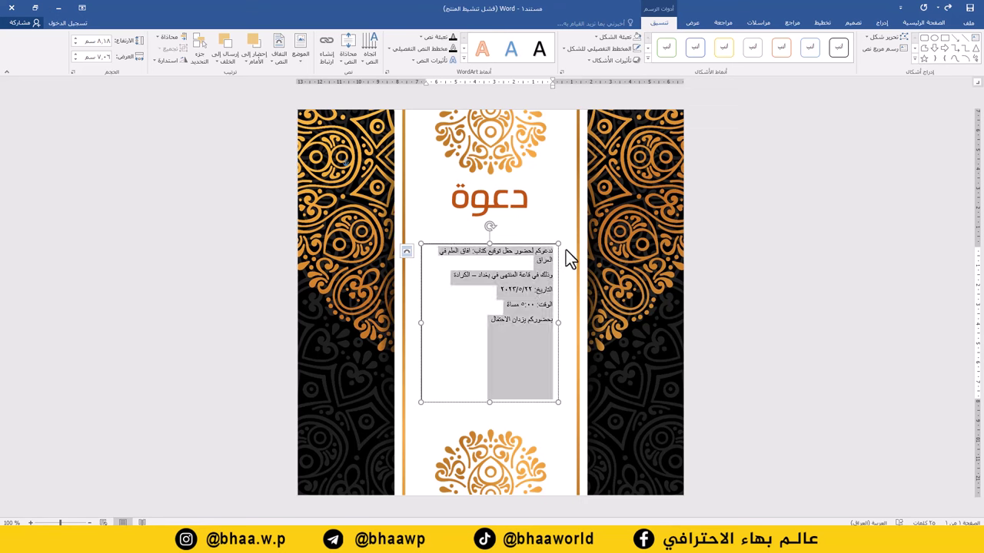
click(916, 23)
click(861, 42)
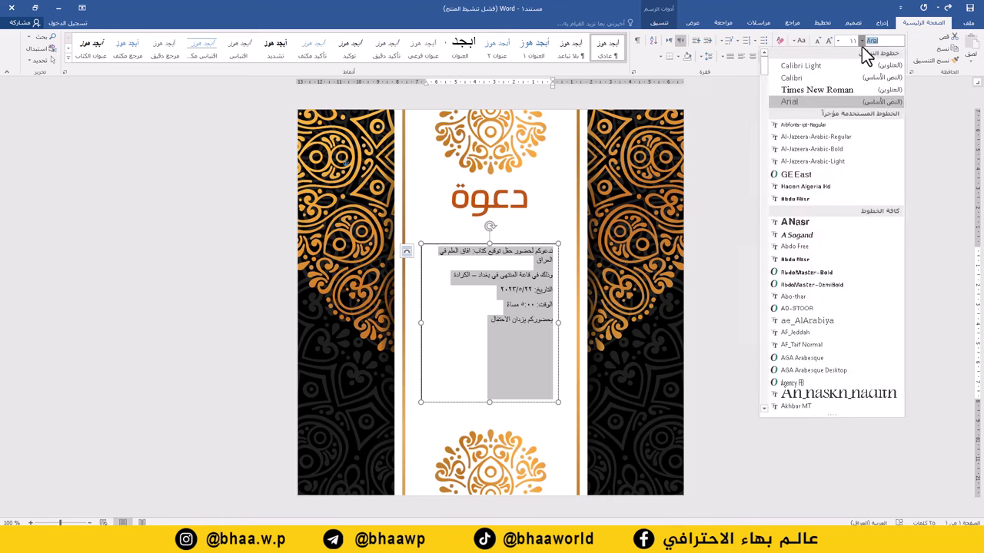
click(832, 138)
click(754, 57)
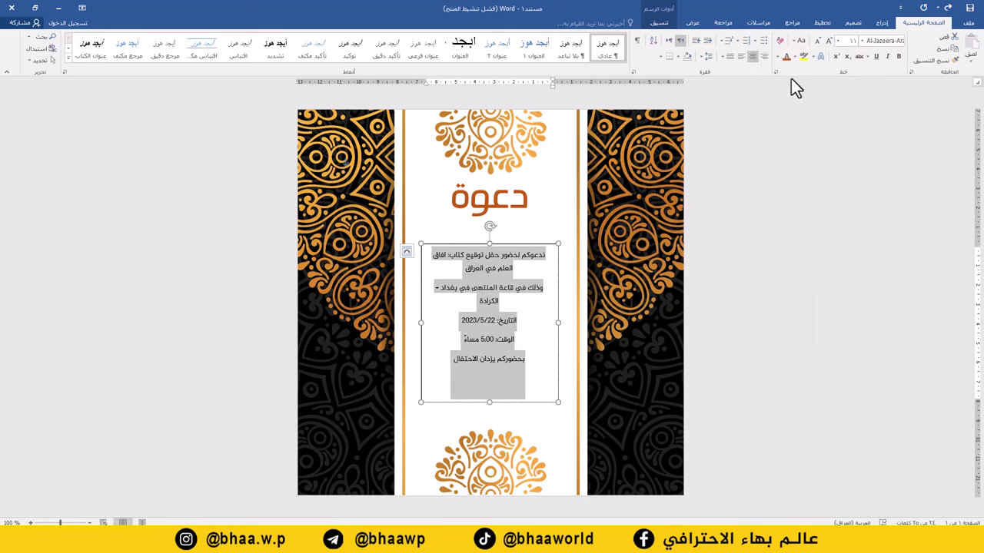
click(830, 41)
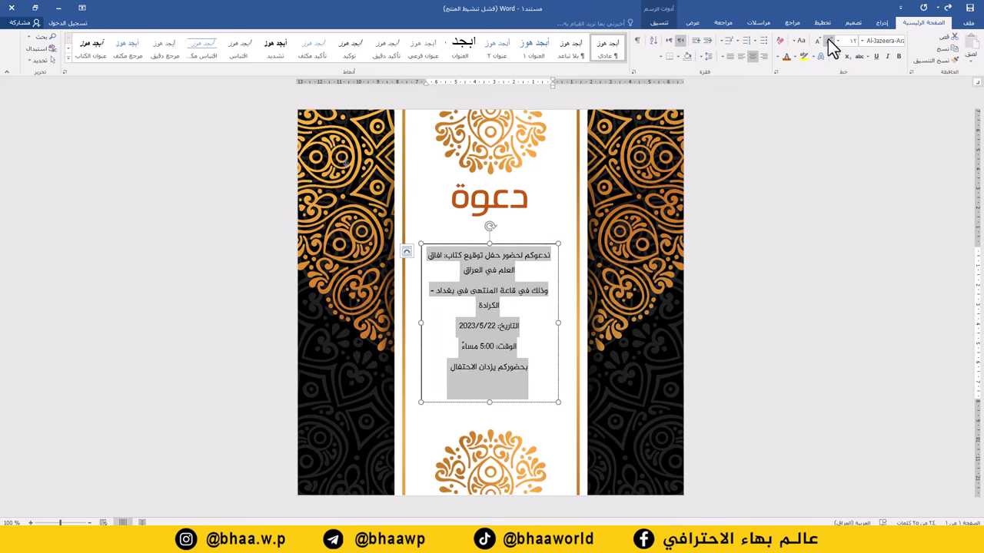
click(829, 41)
key(ctrl+shift+period)
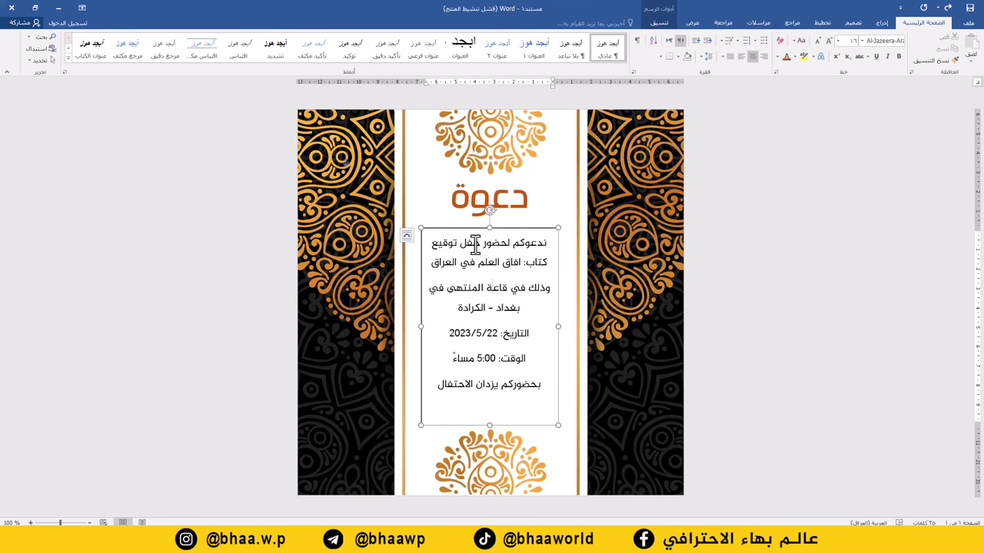
Format the line "كتاب: افاق العلم في العراق" in Al-Jazeera-Arabic-Bold at size 15 so it fits on one line.
drag(549, 263, 426, 261)
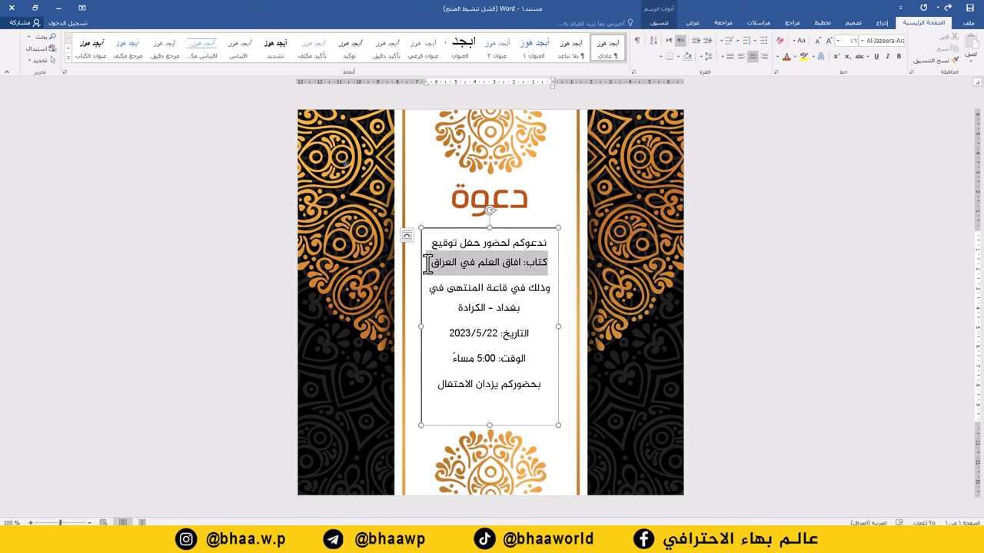
click(860, 41)
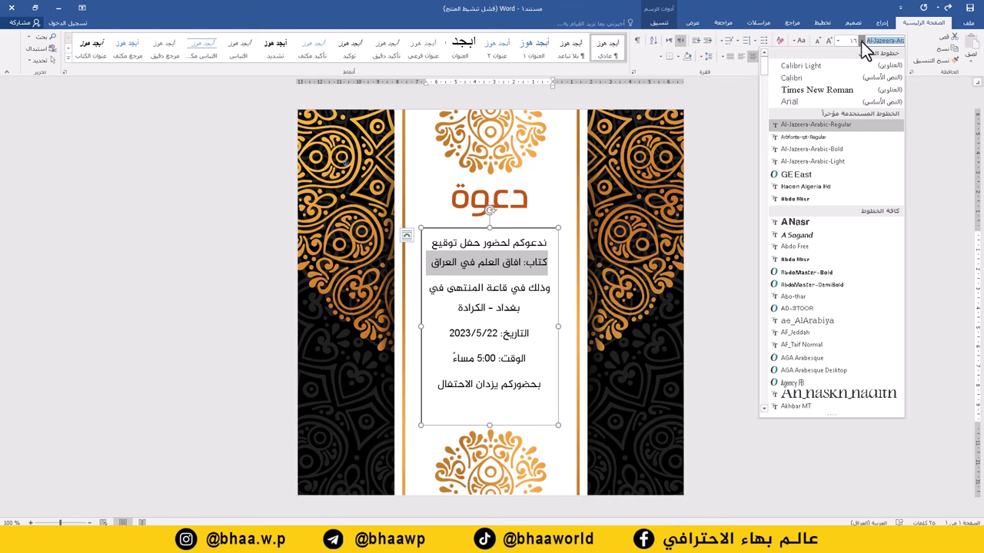
click(838, 148)
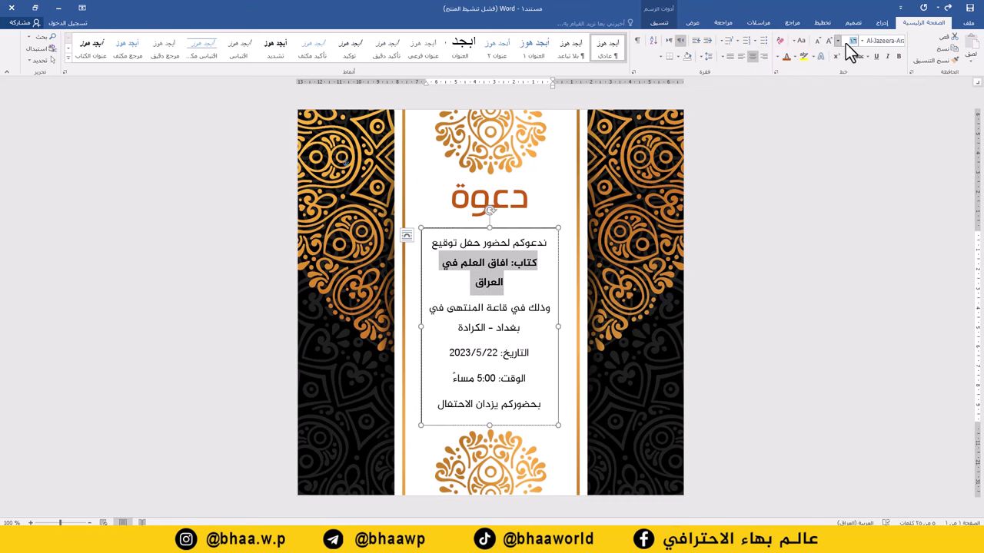
text(16)
key(Return)
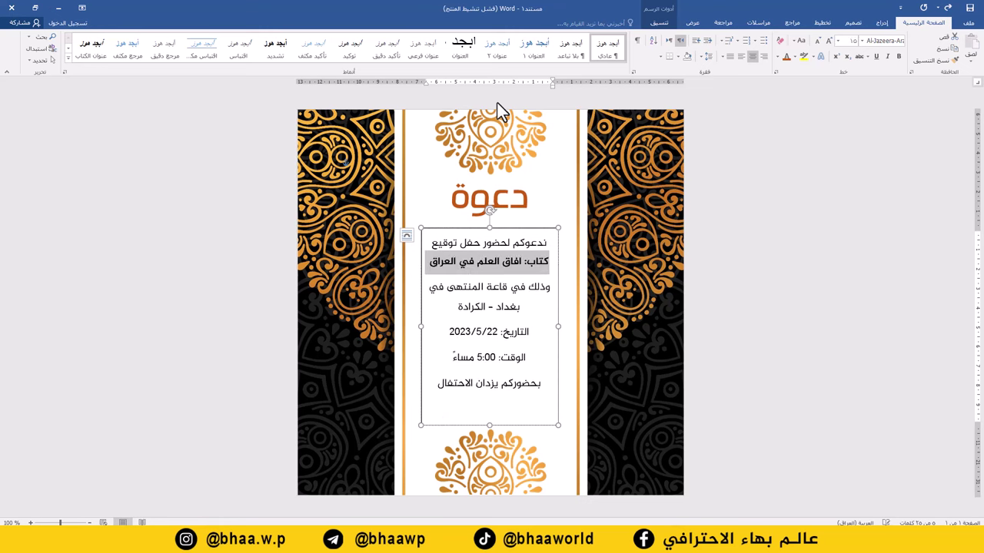
click(502, 286)
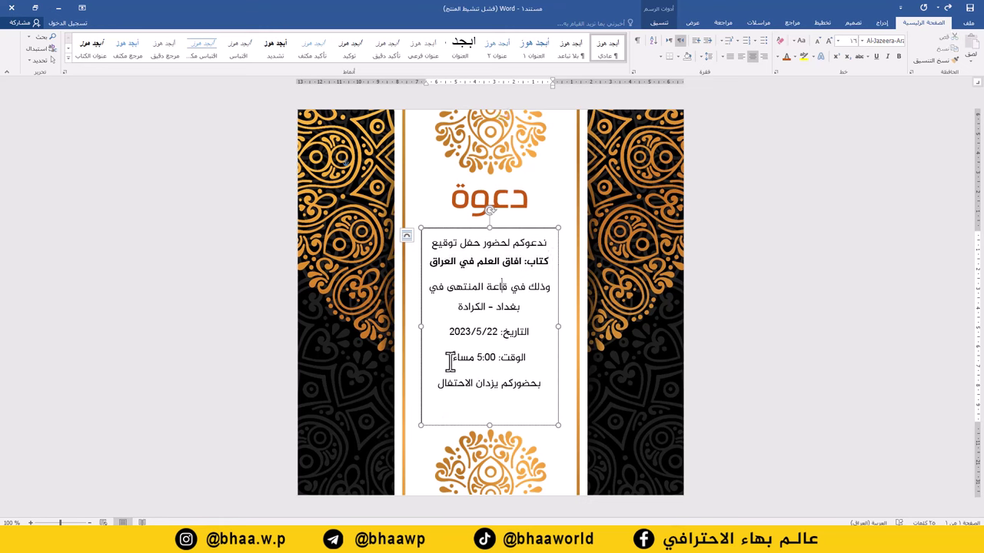
Set "بغداد – الكرادة" and the date and time lines in the Al-Jazeera-Arabic-Bold font.
drag(450, 361, 530, 329)
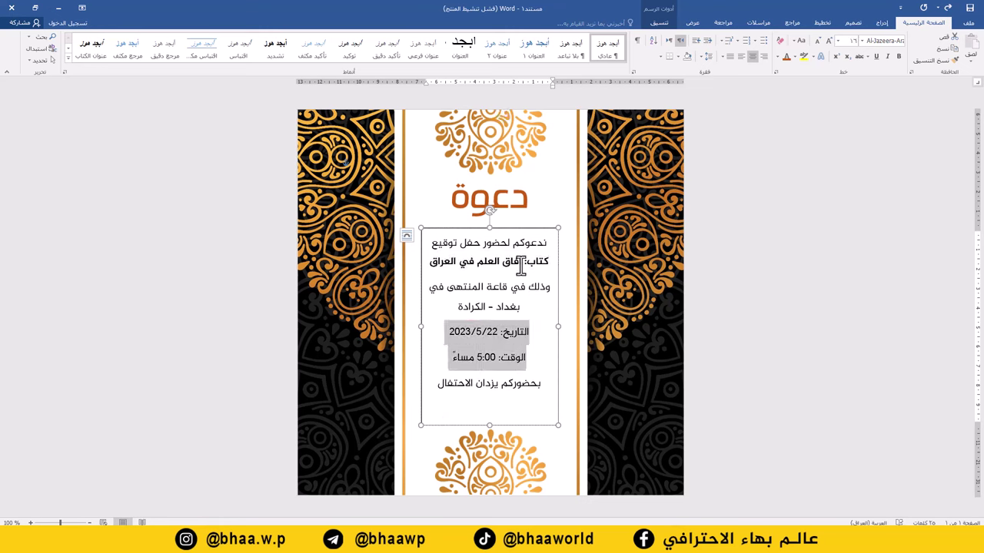
click(481, 335)
drag(452, 365, 527, 310)
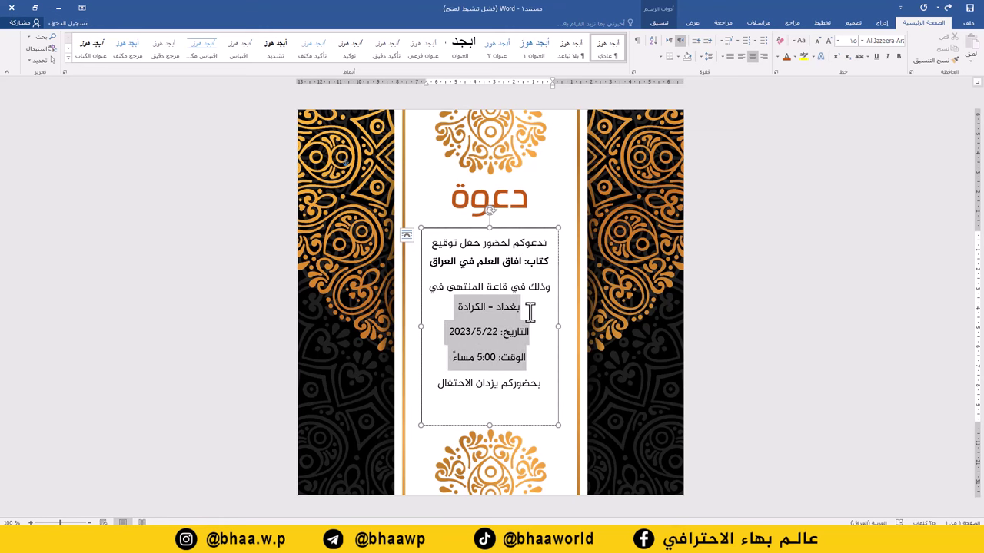
click(861, 41)
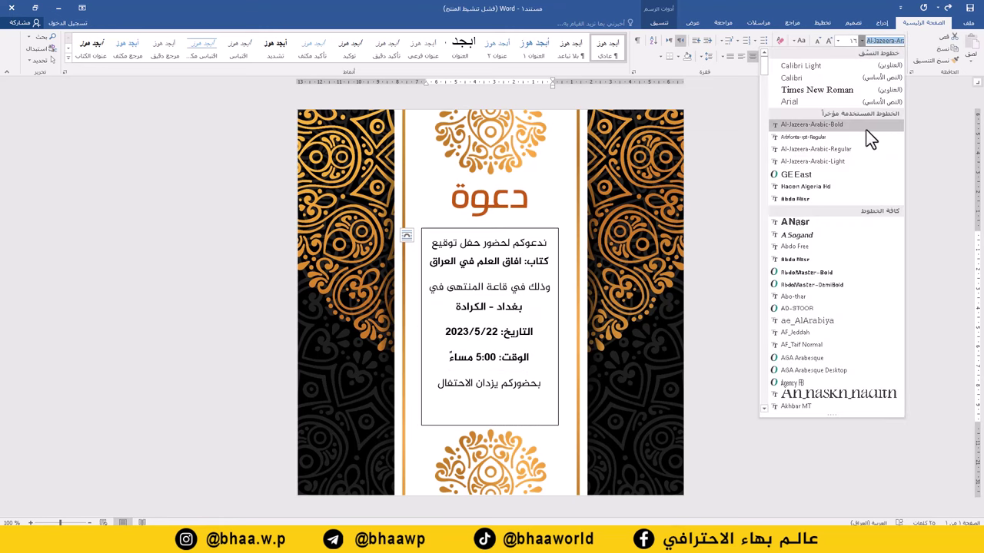
click(870, 138)
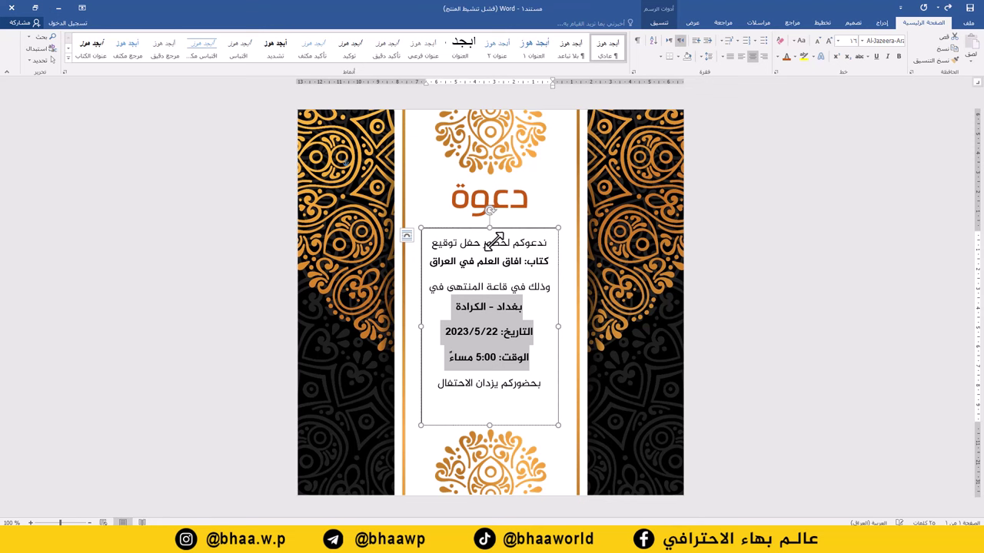
click(467, 286)
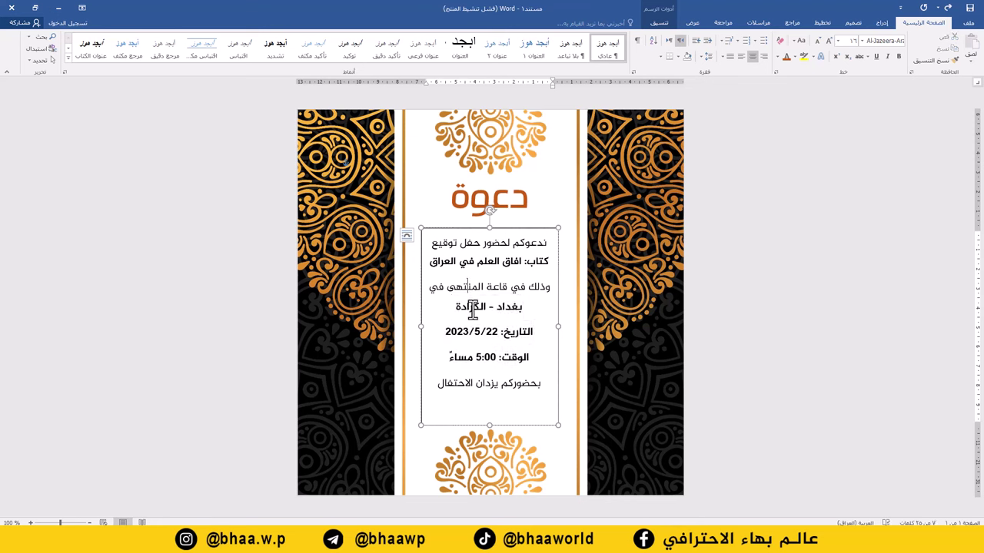
Colour the book title line, "بغداد – الكرادة", and the date and time lines in the same dark orange as "دعوة".
click(503, 228)
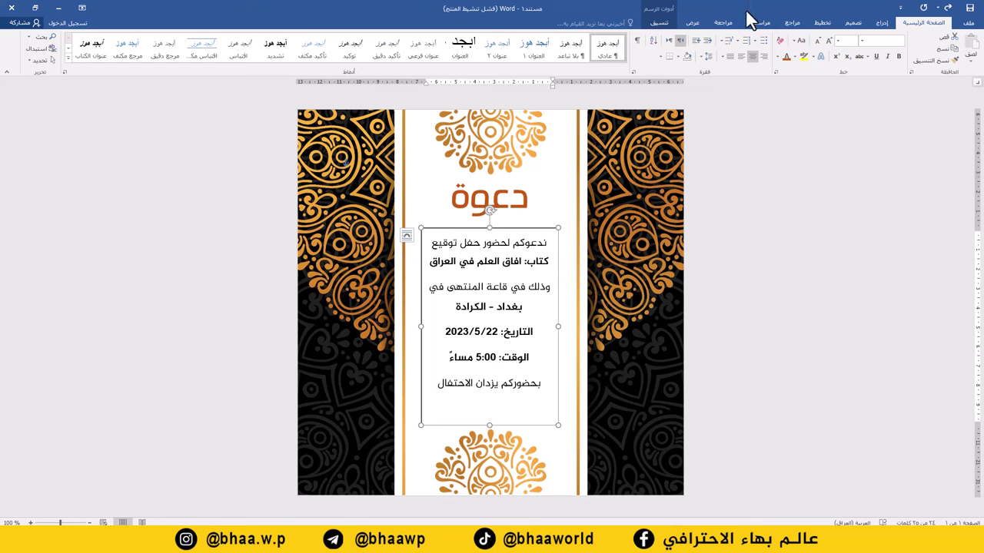
click(659, 22)
drag(425, 261, 531, 265)
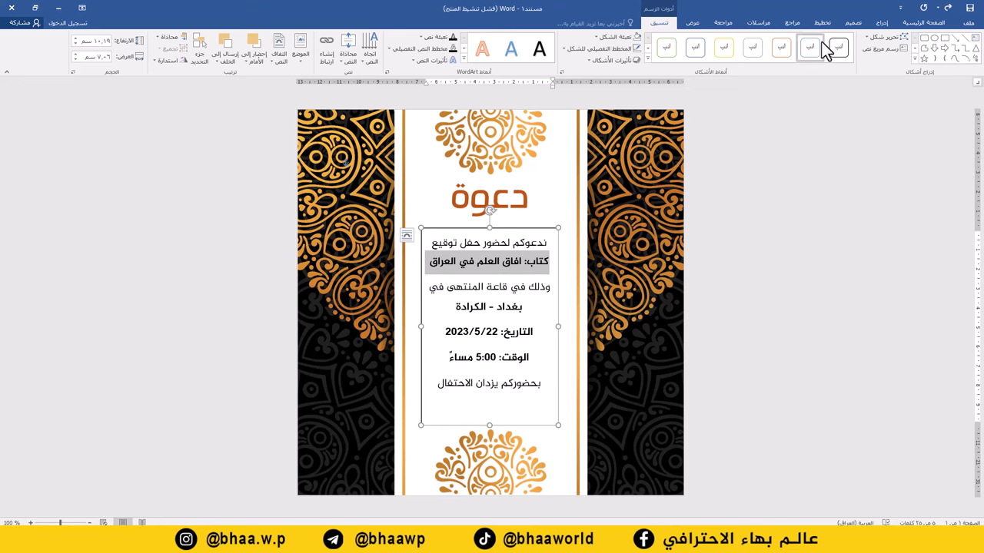
click(920, 22)
click(785, 57)
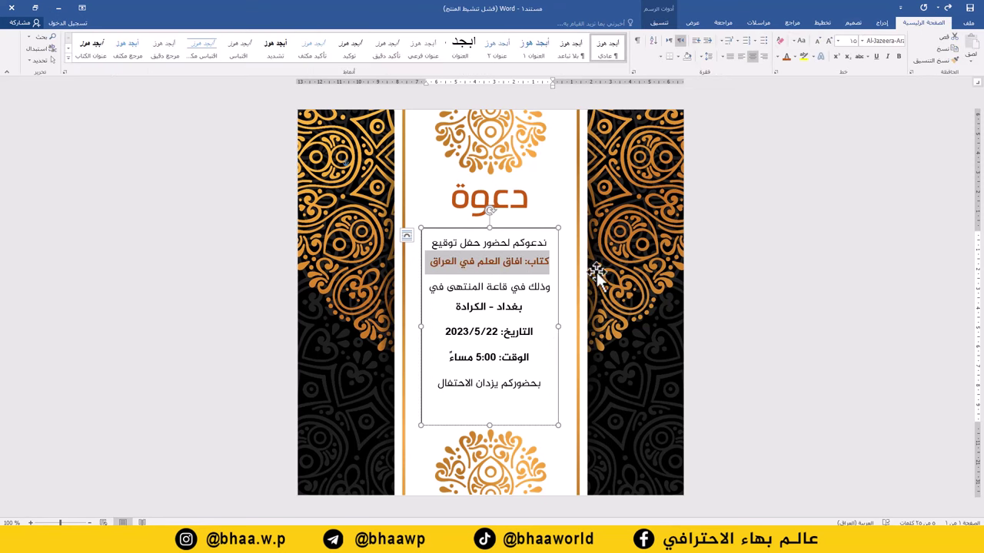
drag(456, 357, 529, 306)
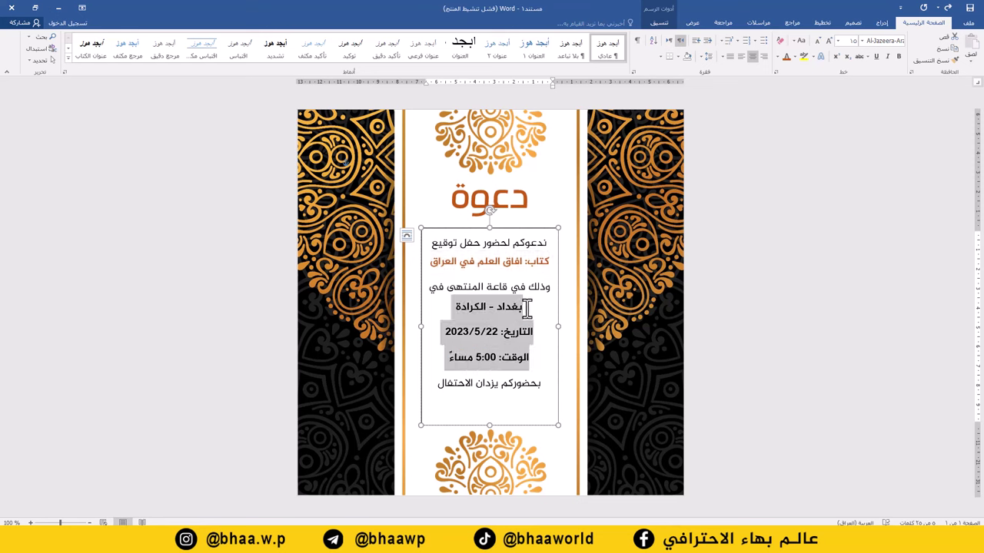
click(785, 58)
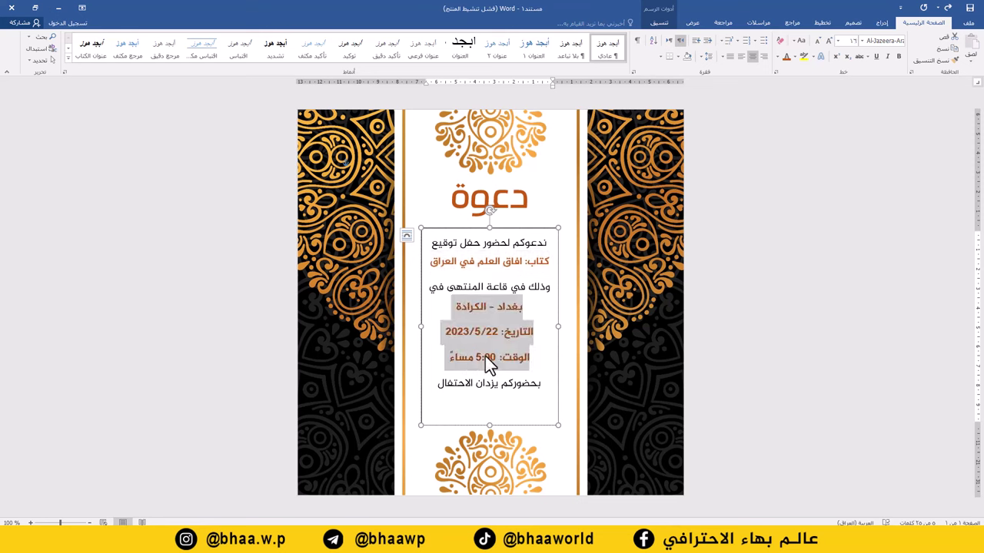
Widen the invitation text box to about 8.26 cm and increase all its text to size 18.
click(485, 356)
click(523, 227)
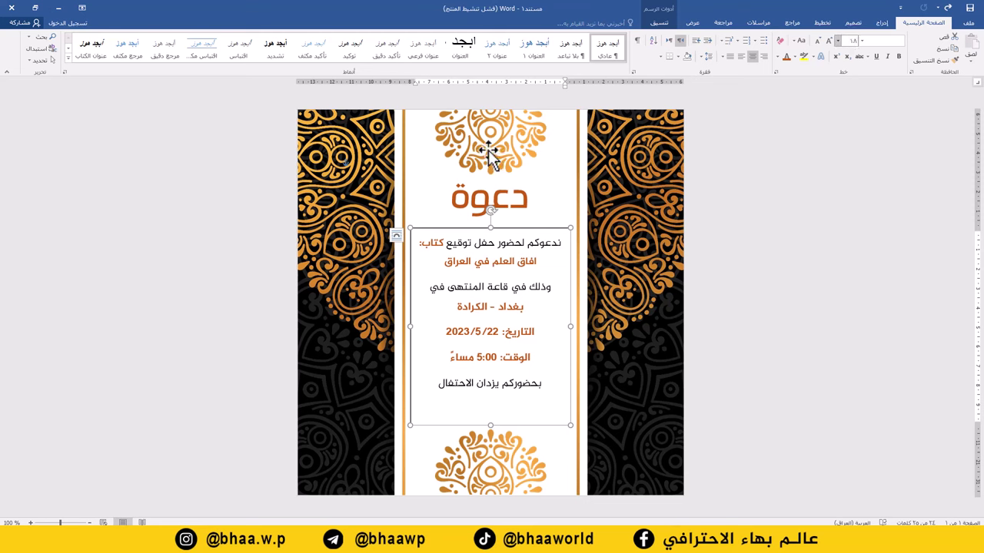
key(ctrl+shift+period)
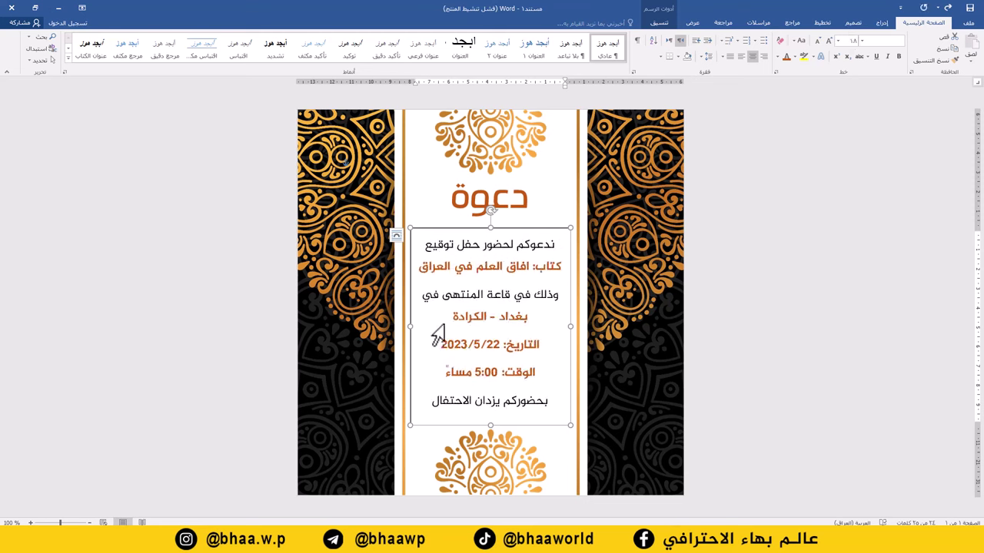
Remove both the fill and the outline of the invitation text box, then deselect it.
click(659, 22)
click(621, 37)
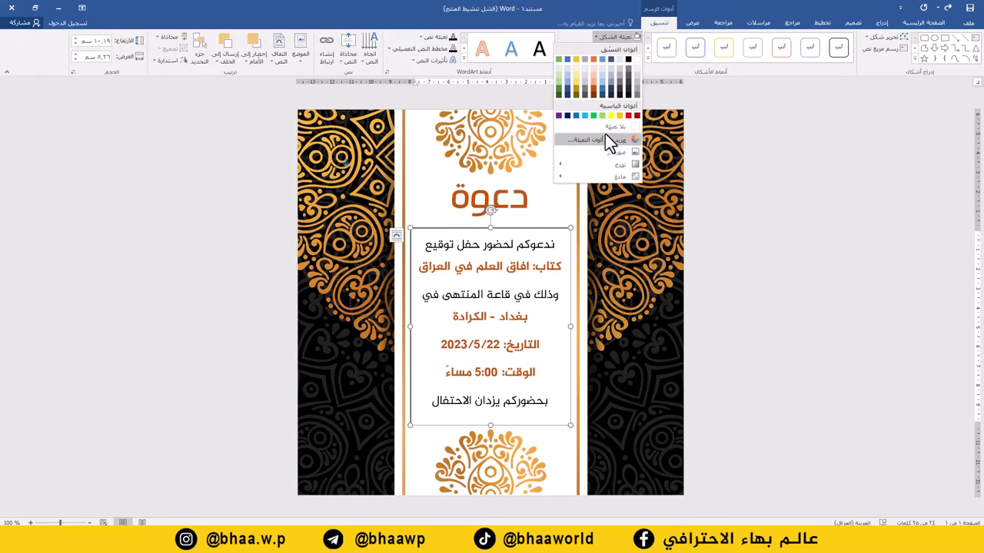
click(605, 128)
click(612, 49)
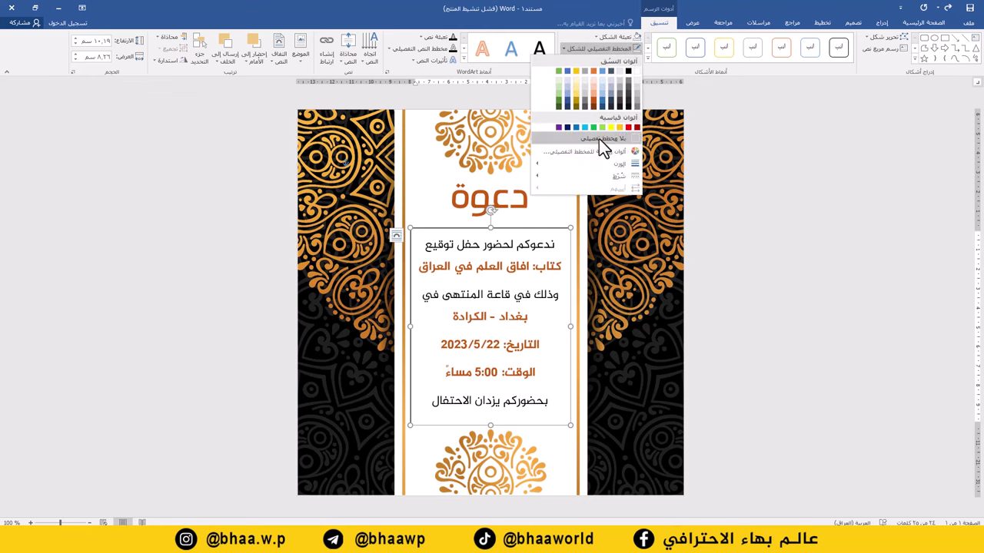
click(599, 139)
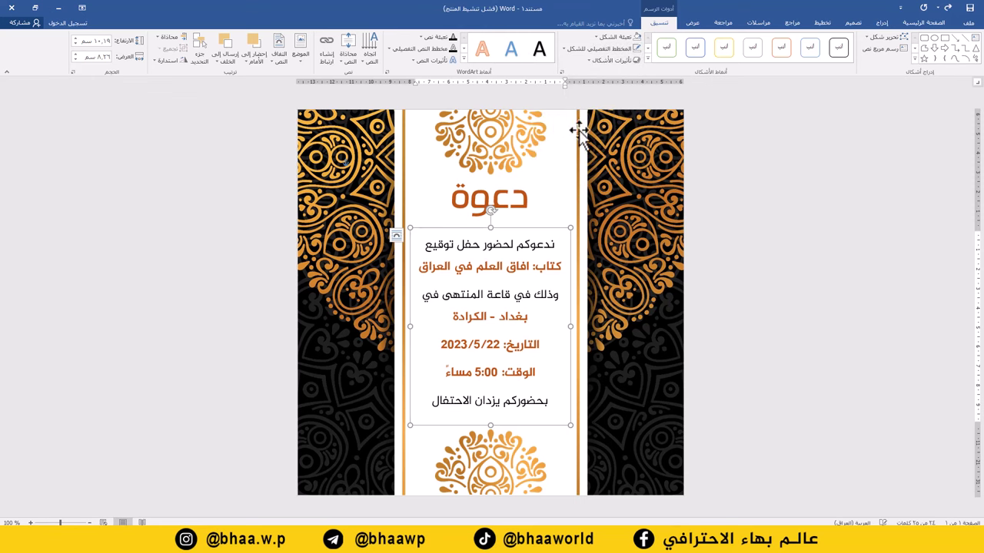
click(645, 180)
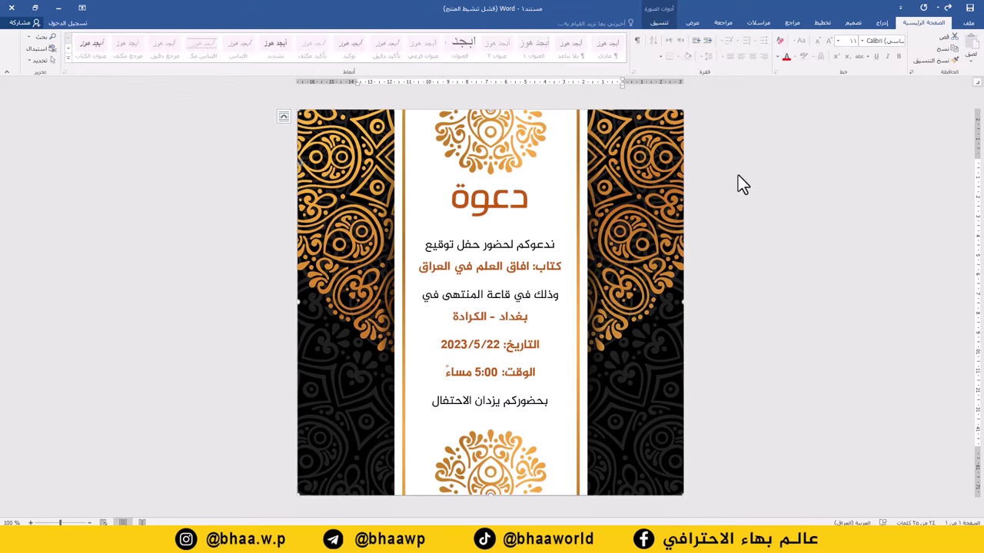